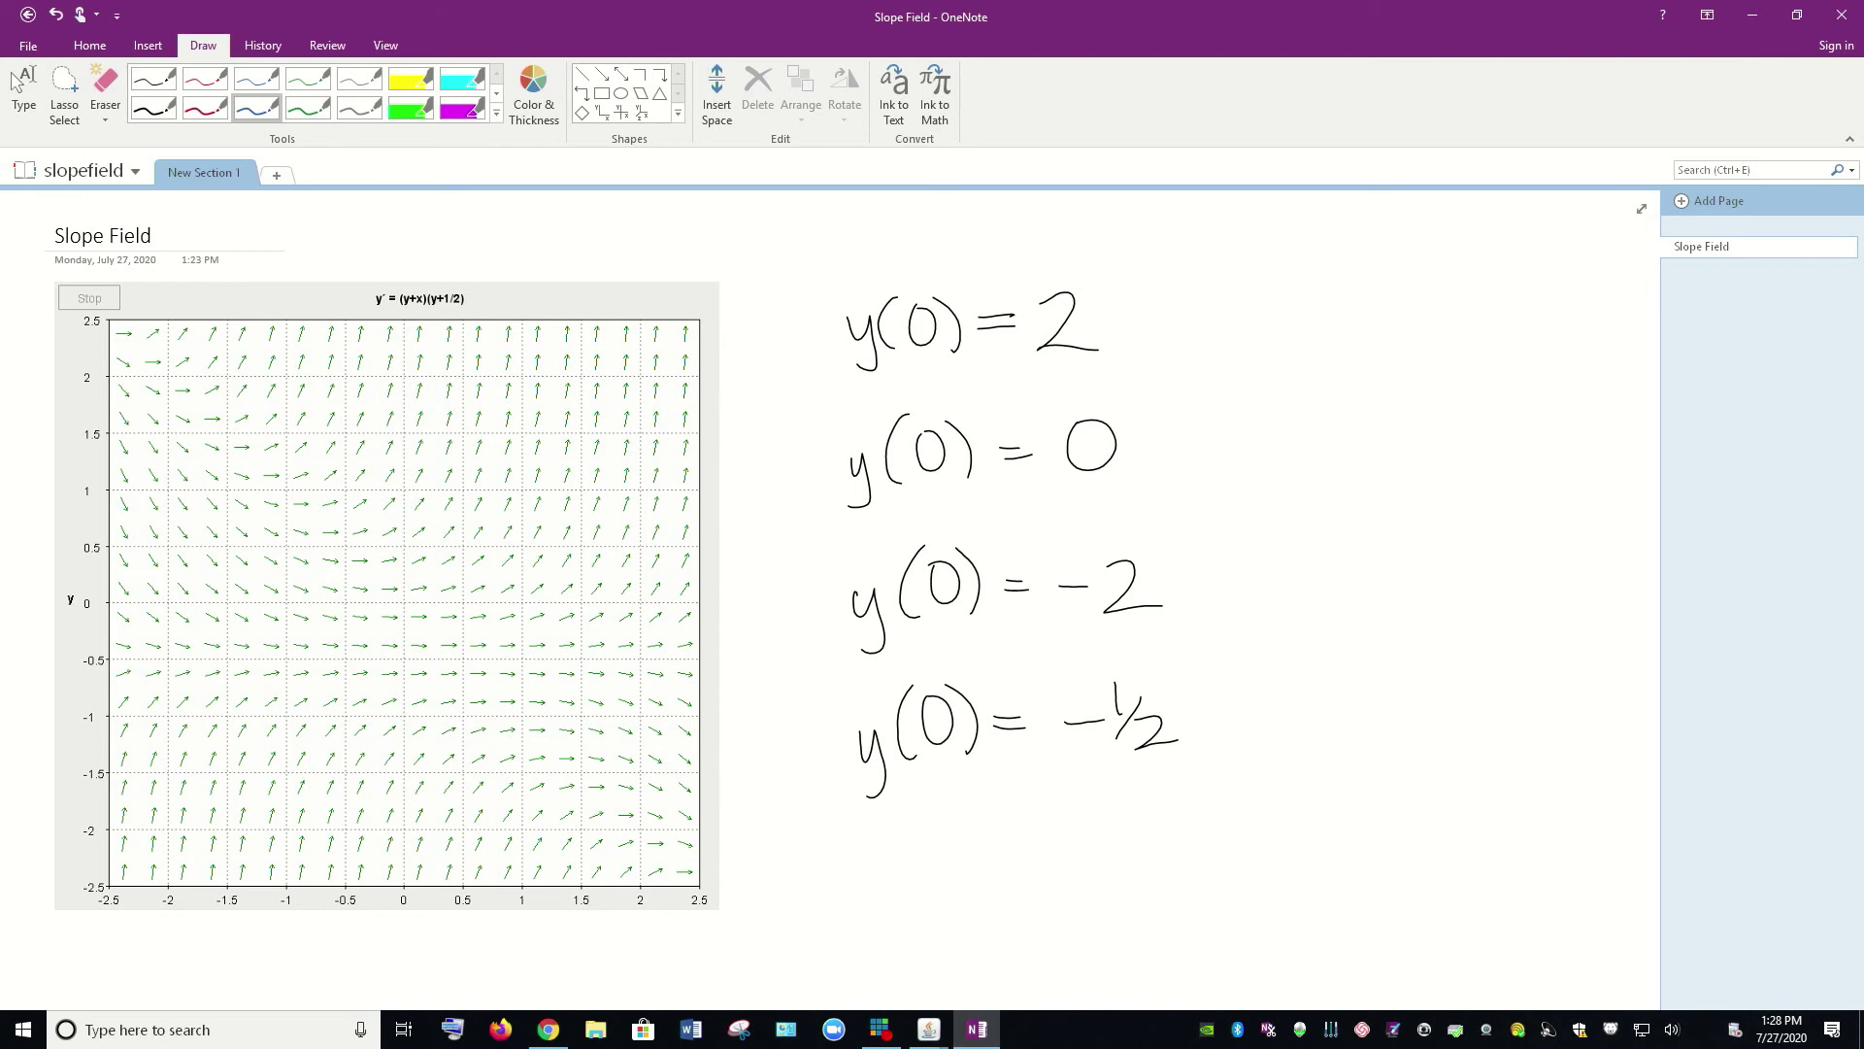
Step: Circle the 0 labels on the x-axis and y-axis in blue ink
{"action": "mouse_move", "coordinate": [421, 876]}
{"action": "left_mouse_down"}
{"action": "mouse_move", "coordinate": [390, 901]}
{"action": "mouse_move", "coordinate": [417, 870]}
{"action": "left_mouse_up"}
{"action": "left_click_drag", "start_coordinate": [80, 592], "coordinate": [101, 580]}
{"action": "key", "text": "alt+d"}
{"action": "key", "text": "l"}
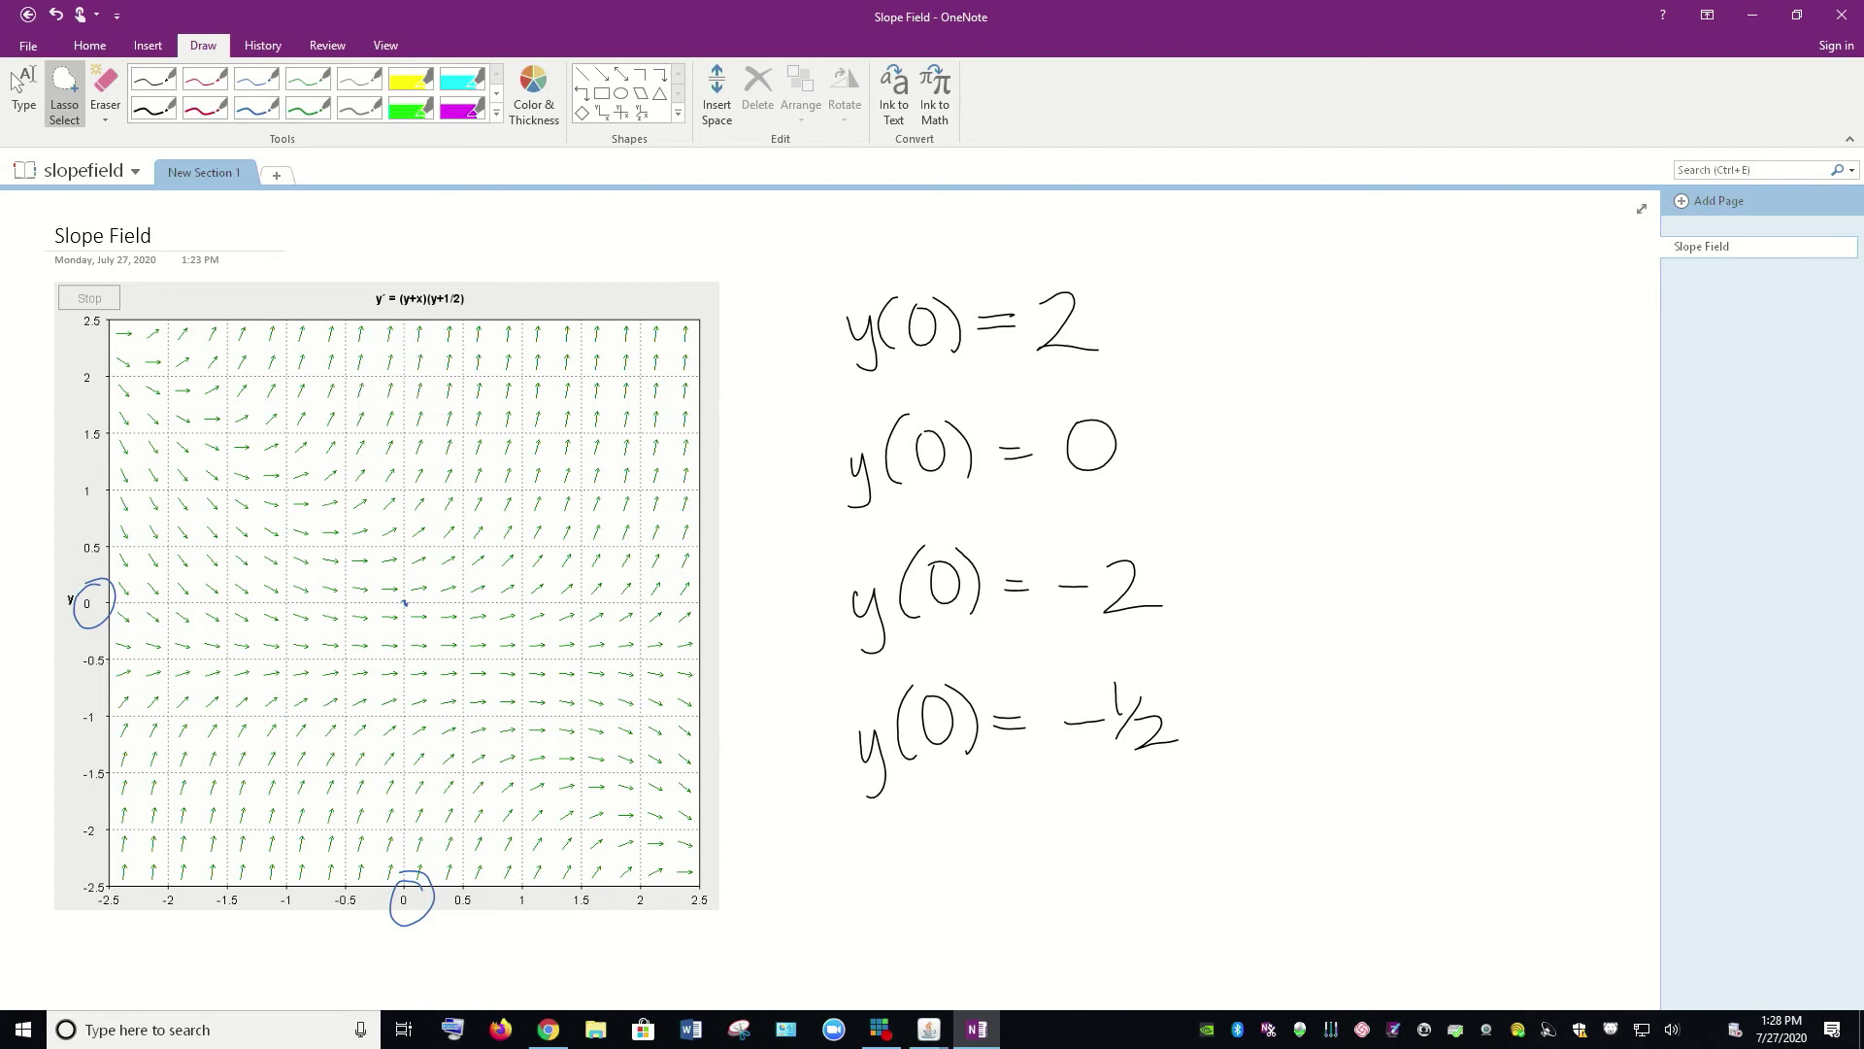
{"action": "left_click", "coordinate": [257, 106]}
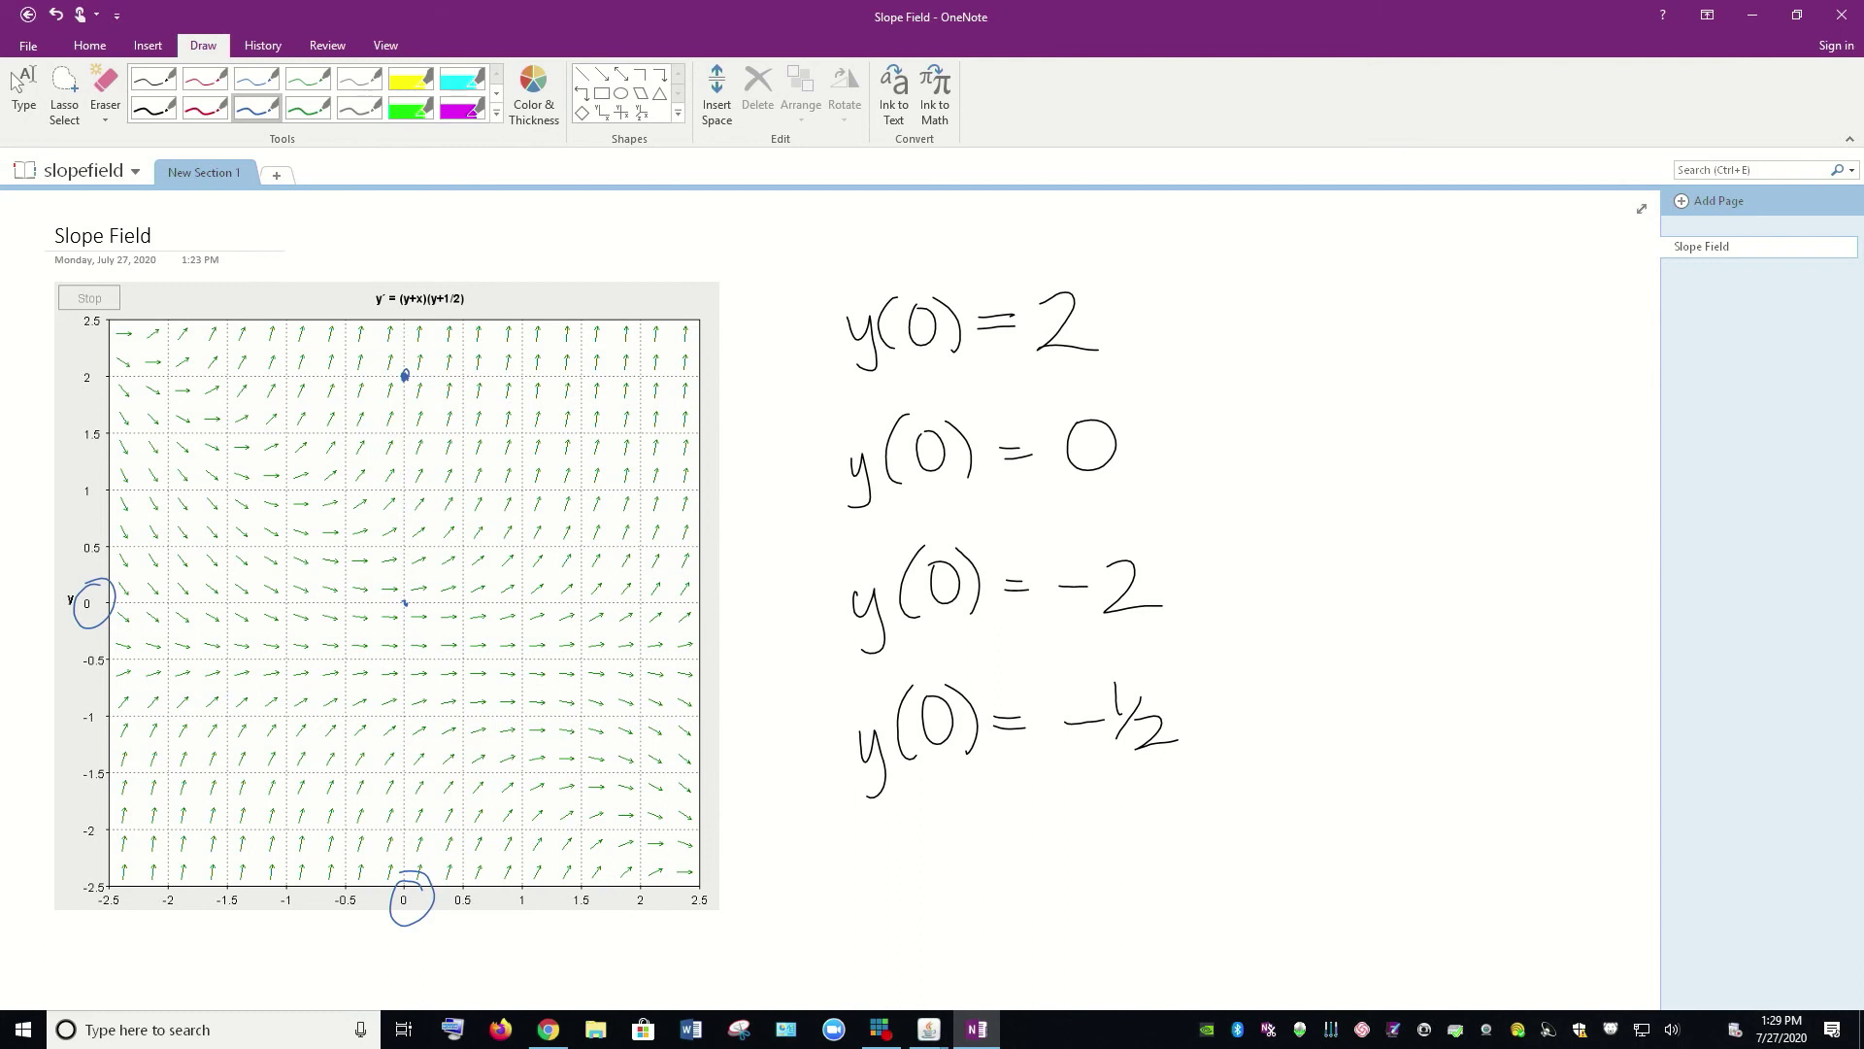
Step: Trace the blue solution curve through (0, 2) along the slope arrows
{"action": "mouse_move", "coordinate": [405, 374]}
{"action": "left_mouse_down"}
{"action": "mouse_move", "coordinate": [414, 327]}
{"action": "mouse_move", "coordinate": [423, 340]}
{"action": "left_mouse_up"}
{"action": "mouse_move", "coordinate": [405, 378]}
{"action": "left_mouse_down"}
{"action": "mouse_move", "coordinate": [386, 452]}
{"action": "mouse_move", "coordinate": [327, 490]}
{"action": "mouse_move", "coordinate": [283, 491]}
{"action": "left_mouse_up"}
{"action": "mouse_move", "coordinate": [120, 342]}
{"action": "left_mouse_down"}
{"action": "mouse_move", "coordinate": [299, 487]}
{"action": "mouse_move", "coordinate": [136, 352]}
{"action": "mouse_move", "coordinate": [301, 487]}
{"action": "mouse_move", "coordinate": [349, 487]}
{"action": "mouse_move", "coordinate": [402, 420]}
{"action": "mouse_move", "coordinate": [416, 329]}
{"action": "mouse_move", "coordinate": [426, 348]}
{"action": "left_mouse_up"}
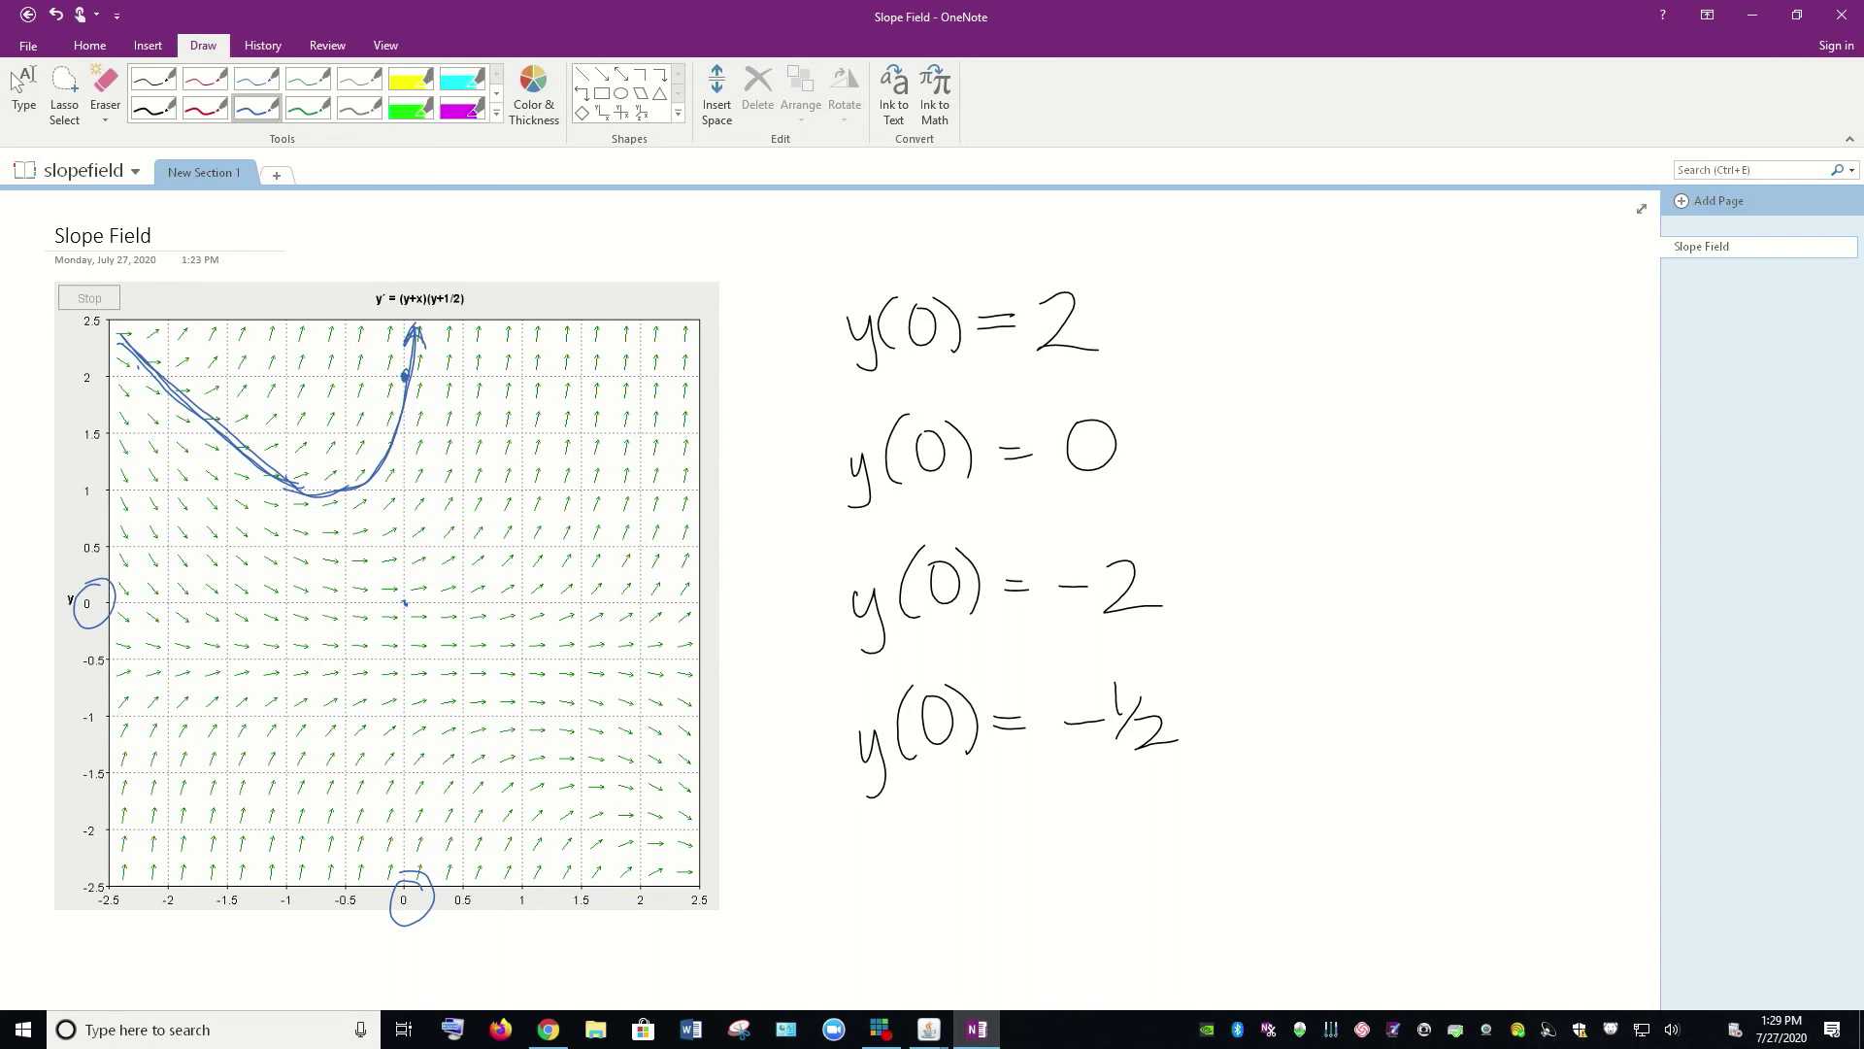
Step: Handwrite 'y→∞ as x gets larger' beside y(0) = 2
{"action": "mouse_move", "coordinate": [1187, 312]}
{"action": "left_mouse_down"}
{"action": "mouse_move", "coordinate": [1204, 367]}
{"action": "mouse_move", "coordinate": [1267, 312]}
{"action": "mouse_move", "coordinate": [1262, 330]}
{"action": "mouse_move", "coordinate": [1330, 311]}
{"action": "mouse_move", "coordinate": [1410, 326]}
{"action": "left_mouse_up"}
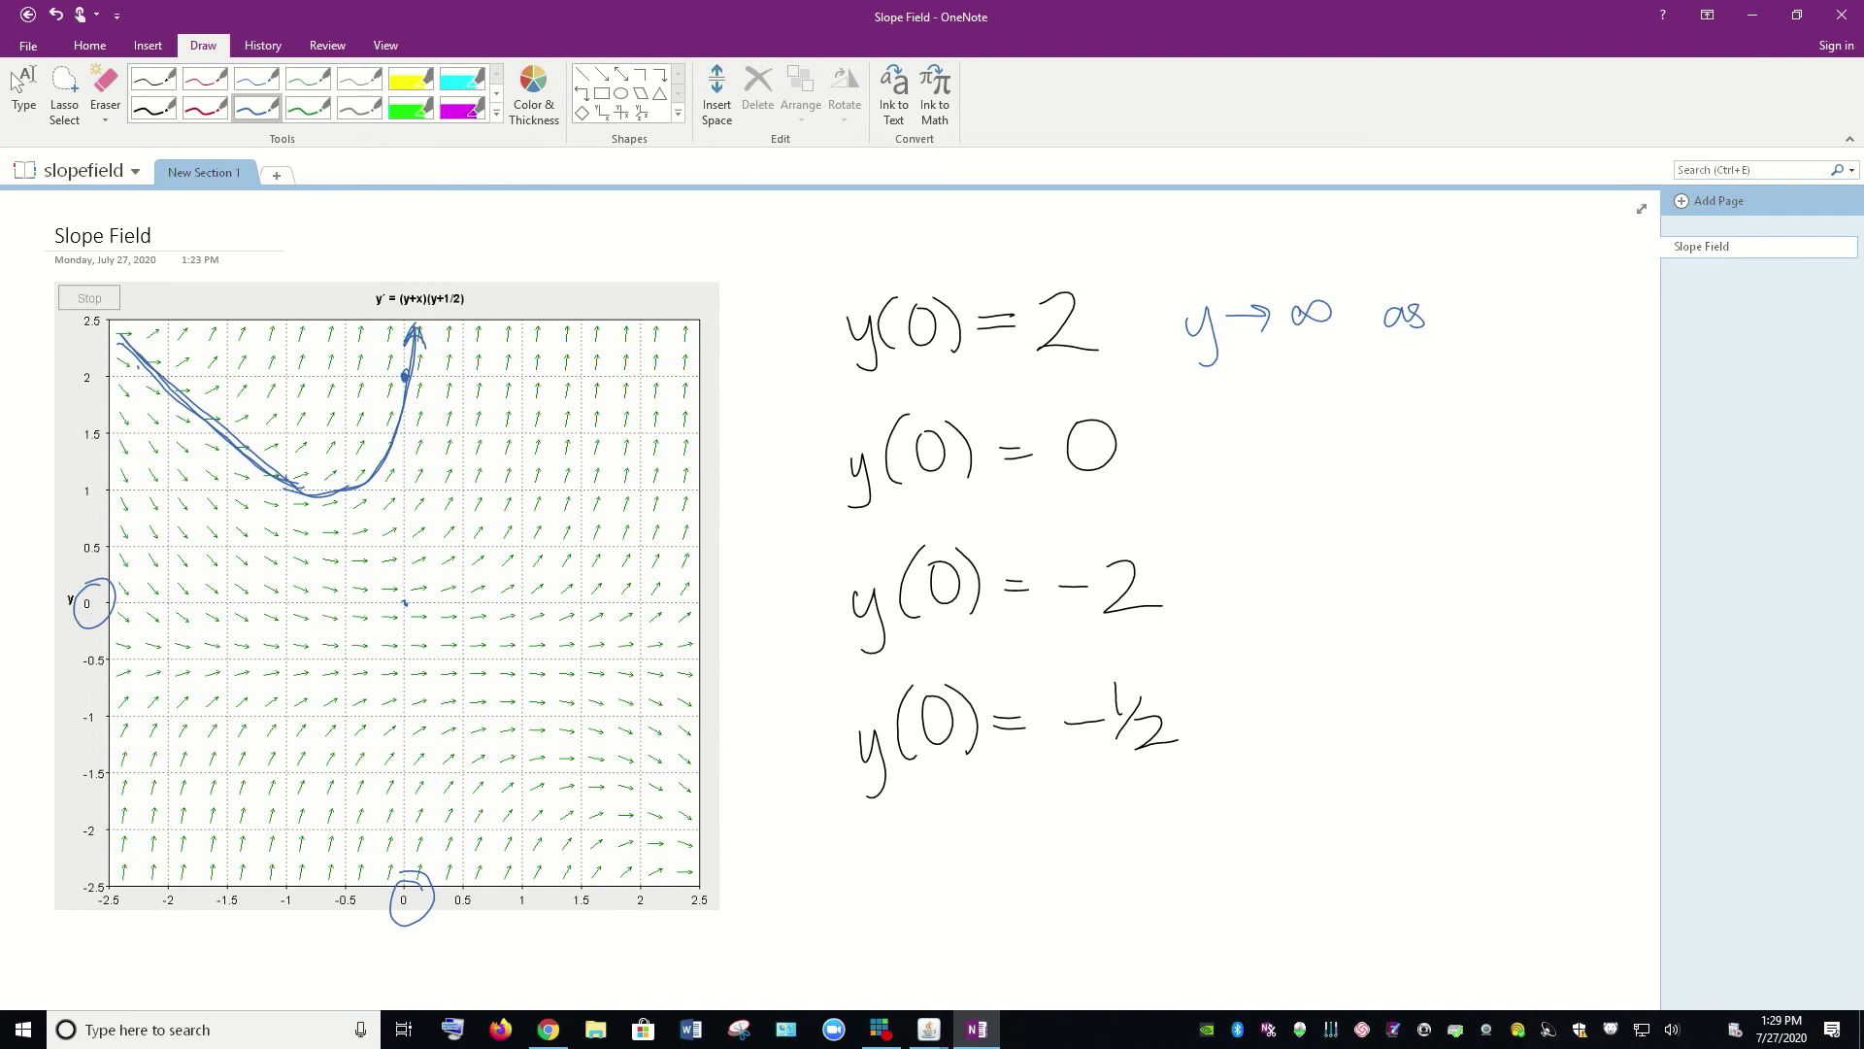
{"action": "left_click_drag", "start_coordinate": [1463, 305], "coordinate": [1483, 330]}
{"action": "mouse_move", "coordinate": [1482, 304]}
{"action": "left_mouse_down"}
{"action": "mouse_move", "coordinate": [1521, 319]}
{"action": "mouse_move", "coordinate": [1519, 343]}
{"action": "mouse_move", "coordinate": [1557, 324]}
{"action": "left_mouse_up"}
{"action": "mouse_move", "coordinate": [1548, 306]}
{"action": "left_mouse_down"}
{"action": "mouse_move", "coordinate": [1584, 301]}
{"action": "mouse_move", "coordinate": [1569, 327]}
{"action": "left_mouse_up"}
{"action": "mouse_move", "coordinate": [1456, 344]}
{"action": "left_mouse_down"}
{"action": "mouse_move", "coordinate": [1459, 377]}
{"action": "mouse_move", "coordinate": [1501, 351]}
{"action": "mouse_move", "coordinate": [1500, 392]}
{"action": "mouse_move", "coordinate": [1558, 344]}
{"action": "left_mouse_up"}
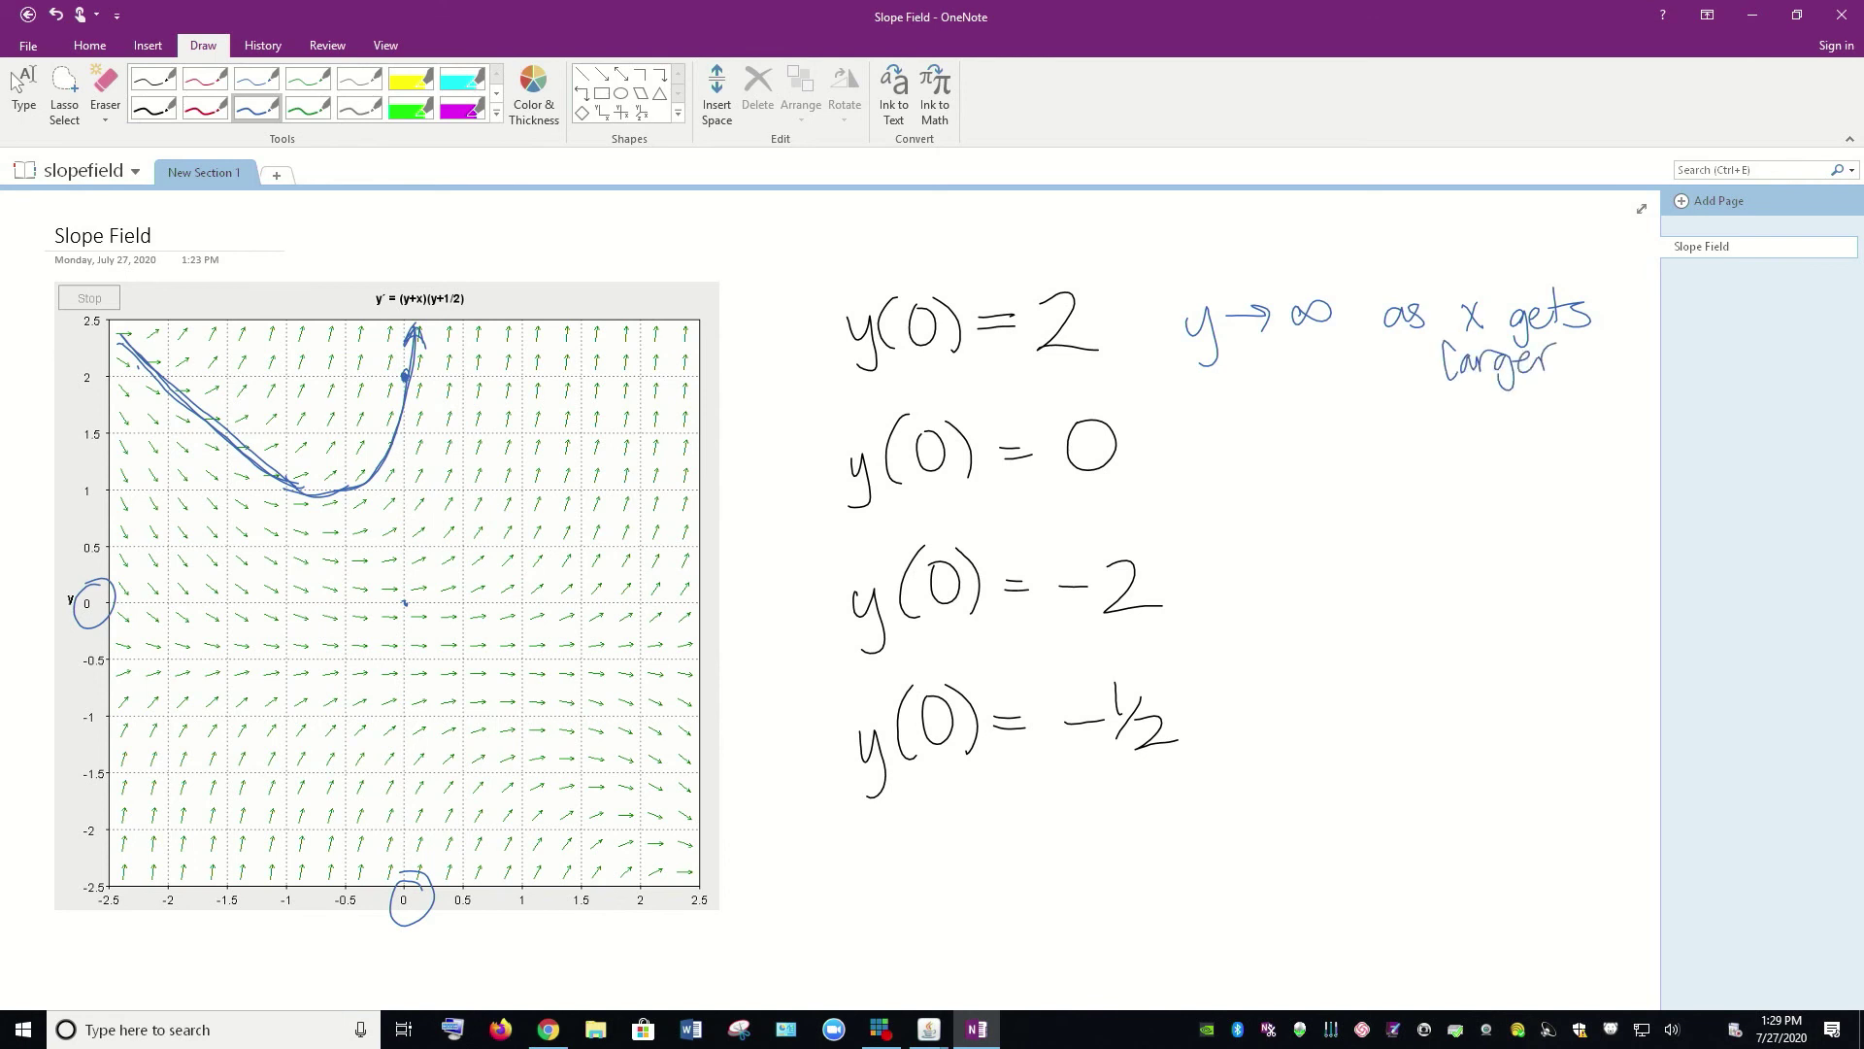
Step: Switch to red ink and erase the stray red vertical stroke
{"action": "left_click", "coordinate": [204, 106]}
{"action": "key", "text": "alt+d"}
{"action": "key", "text": "l"}
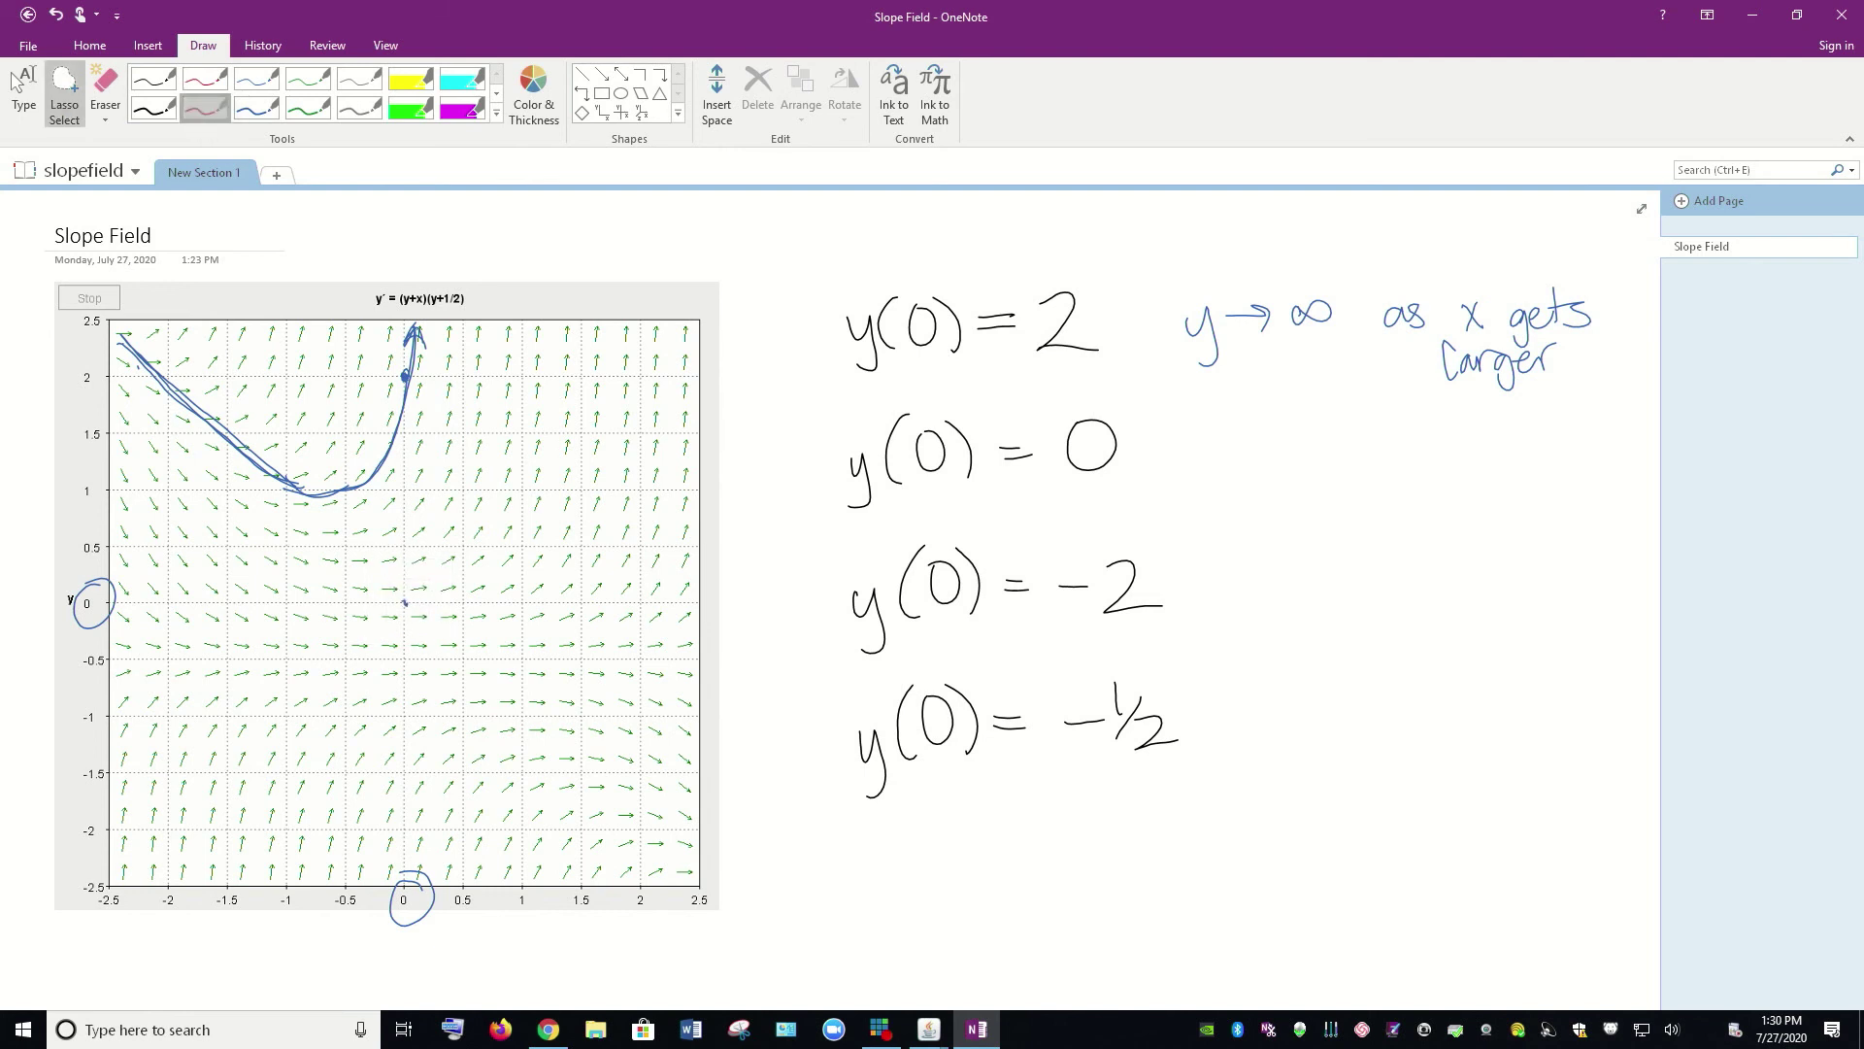
{"action": "key", "text": "Escape"}
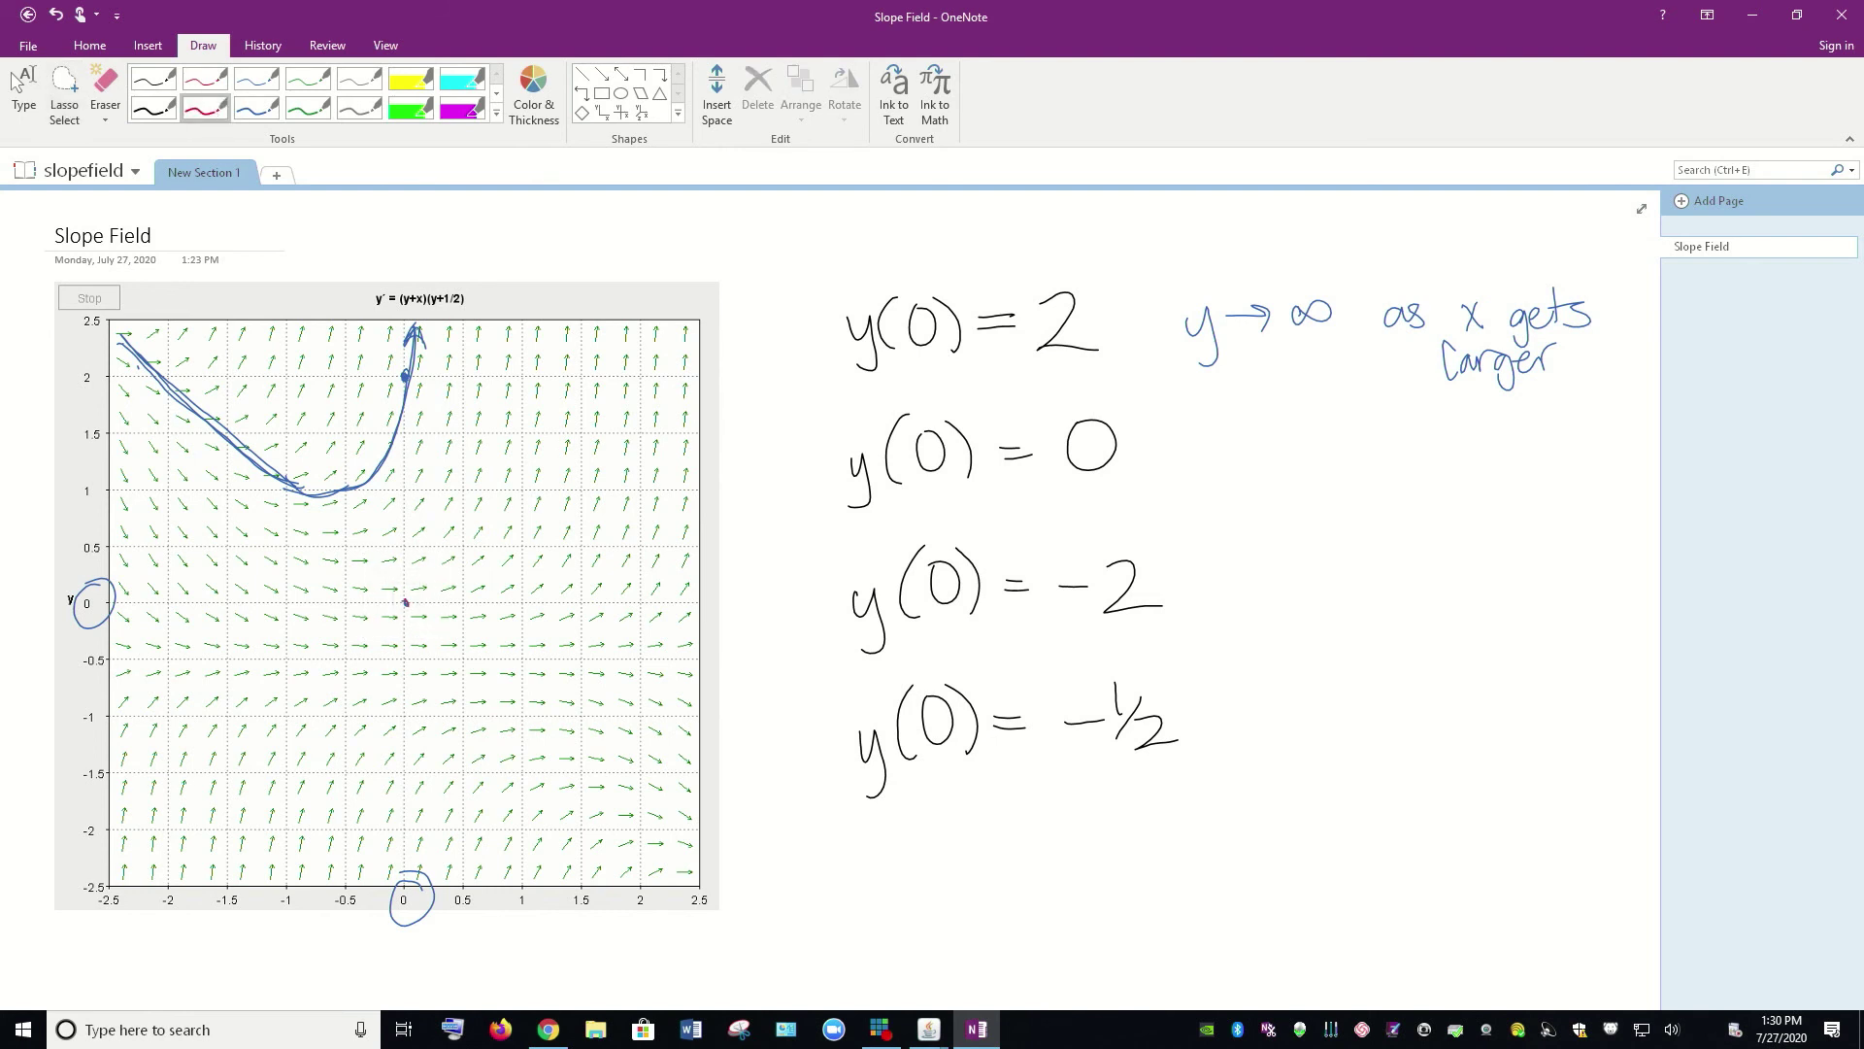
{"action": "left_click_drag", "start_coordinate": [406, 601], "coordinate": [406, 561]}
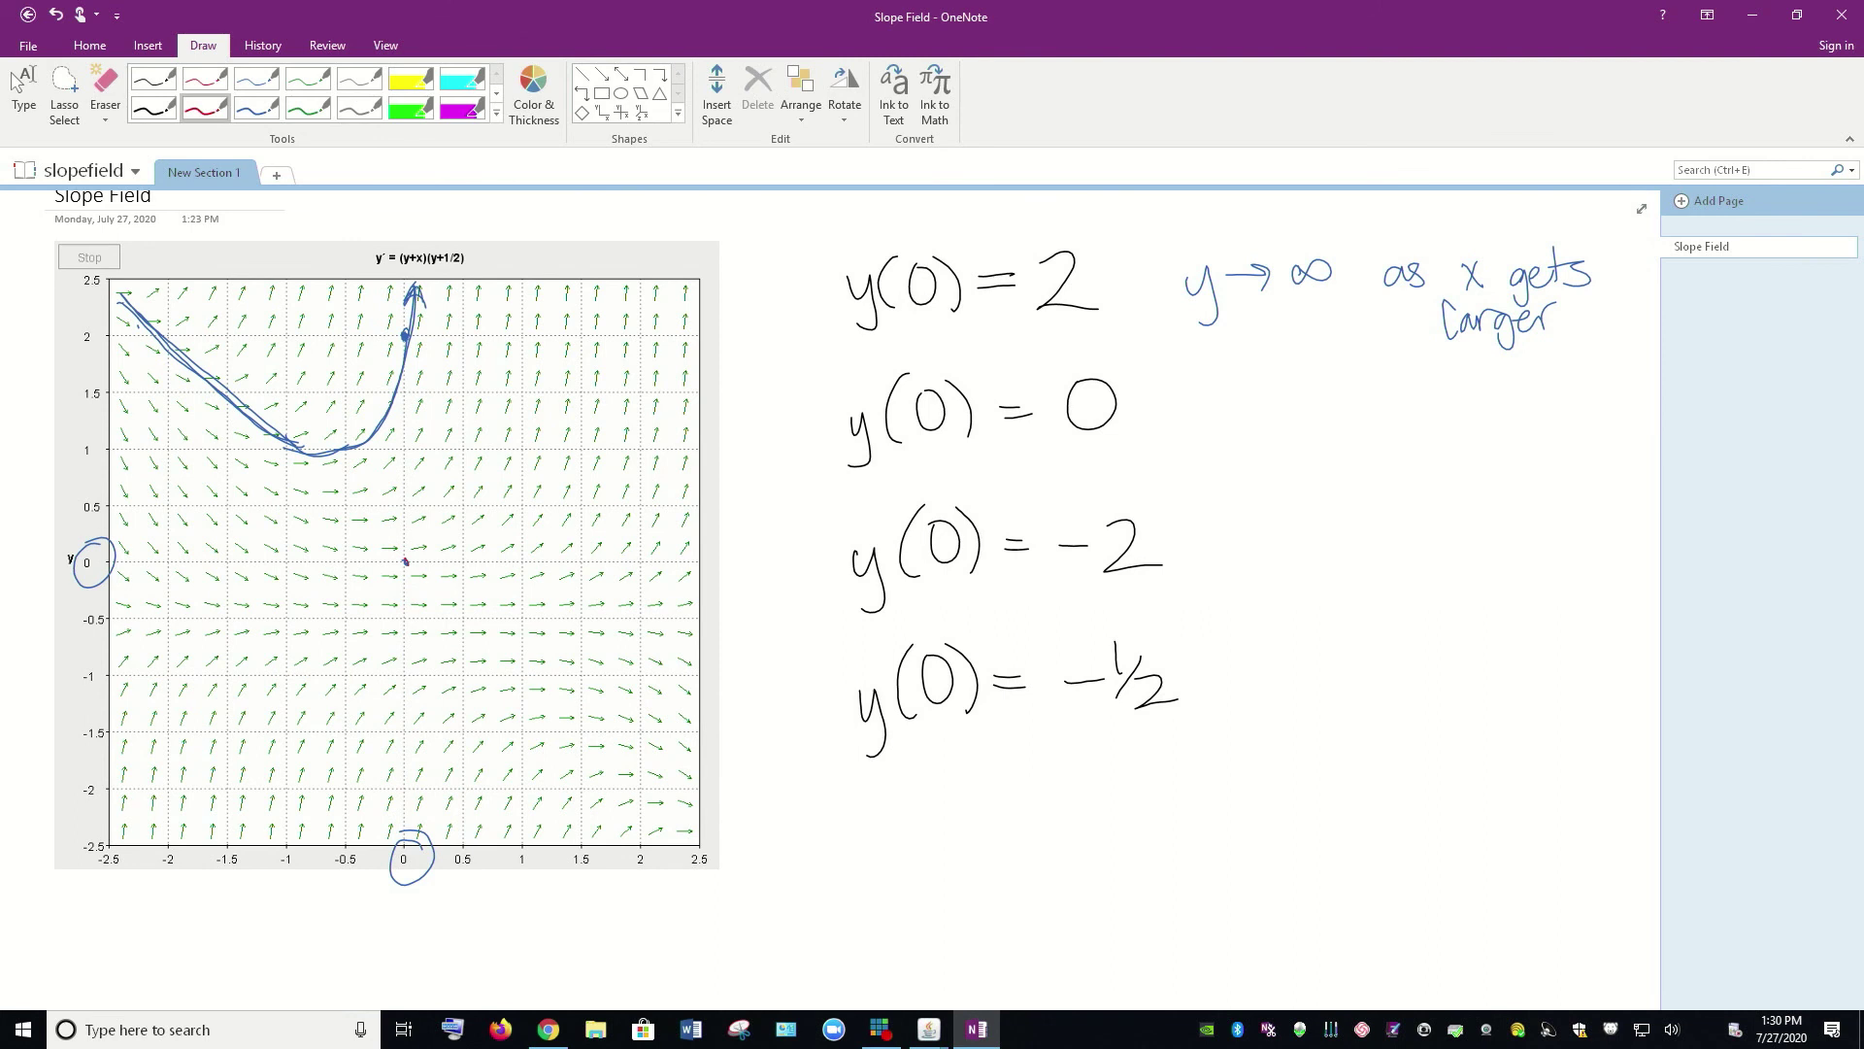
{"action": "left_click_drag", "start_coordinate": [794, 772], "coordinate": [796, 877]}
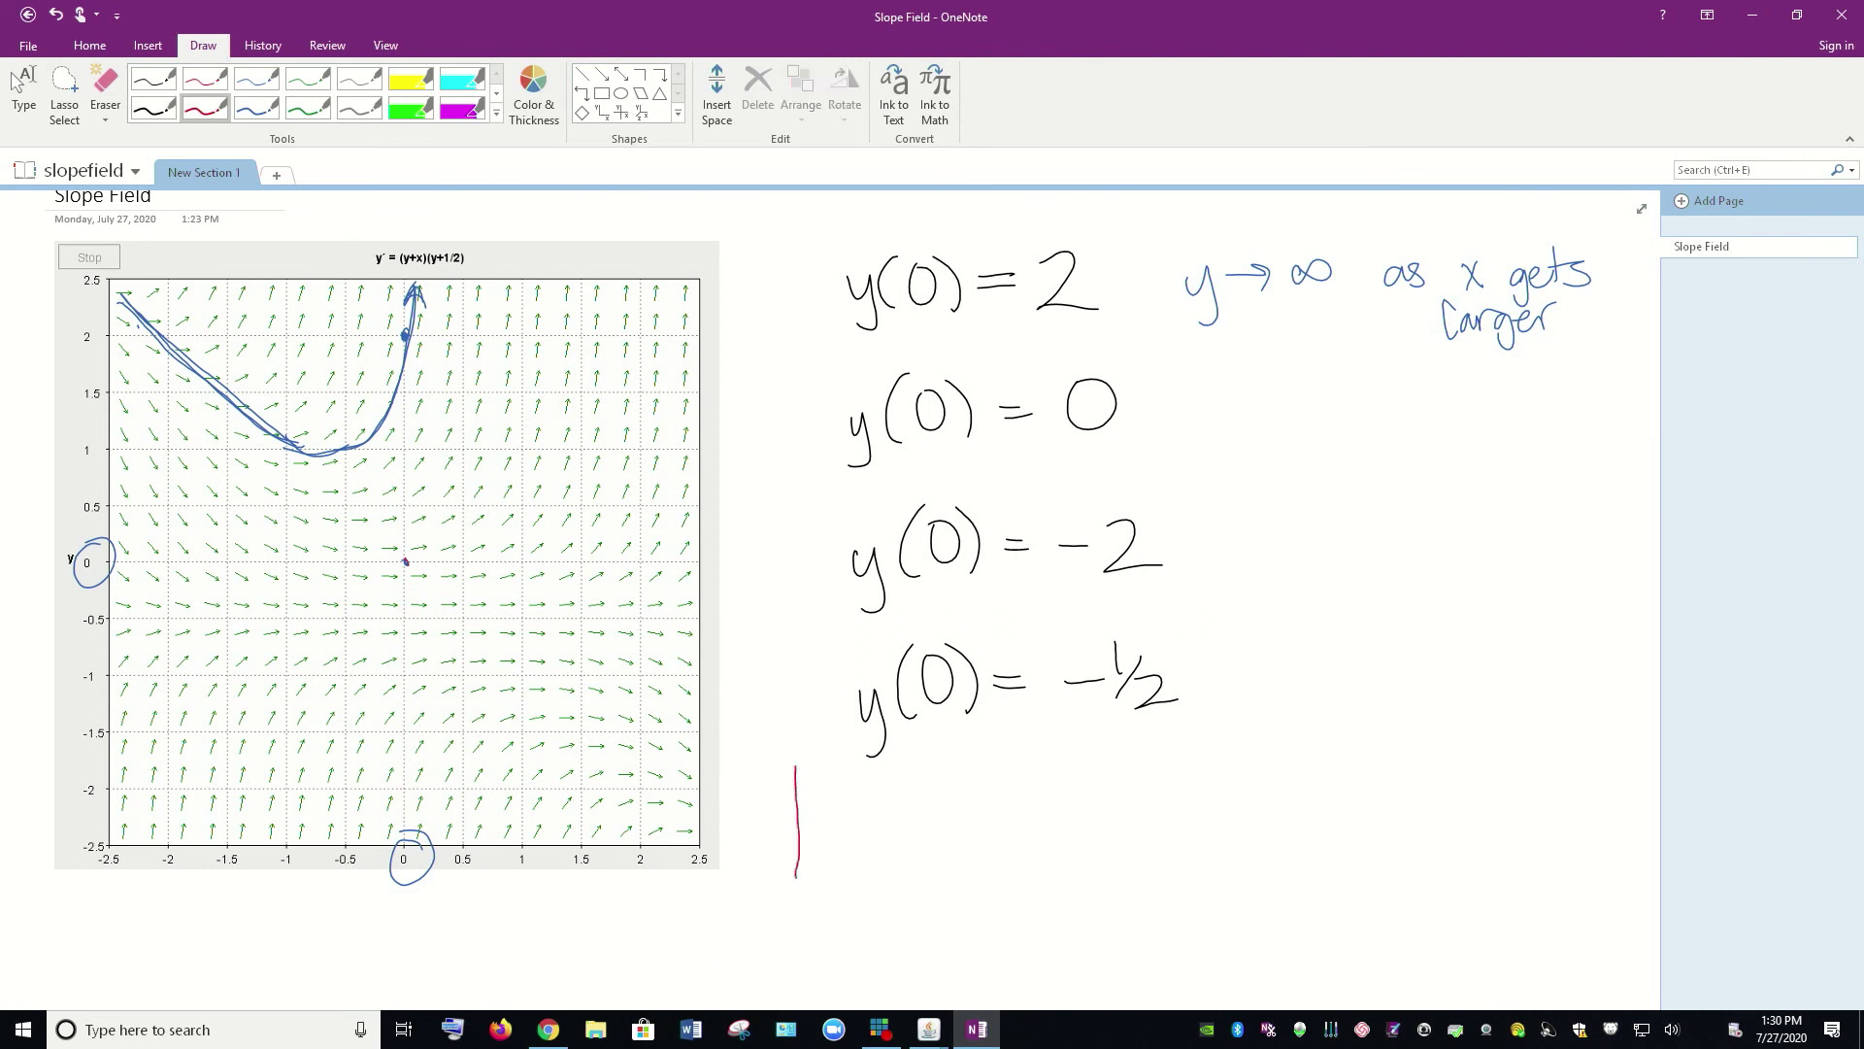
{"action": "left_click", "coordinate": [105, 85]}
{"action": "left_click", "coordinate": [797, 823]}
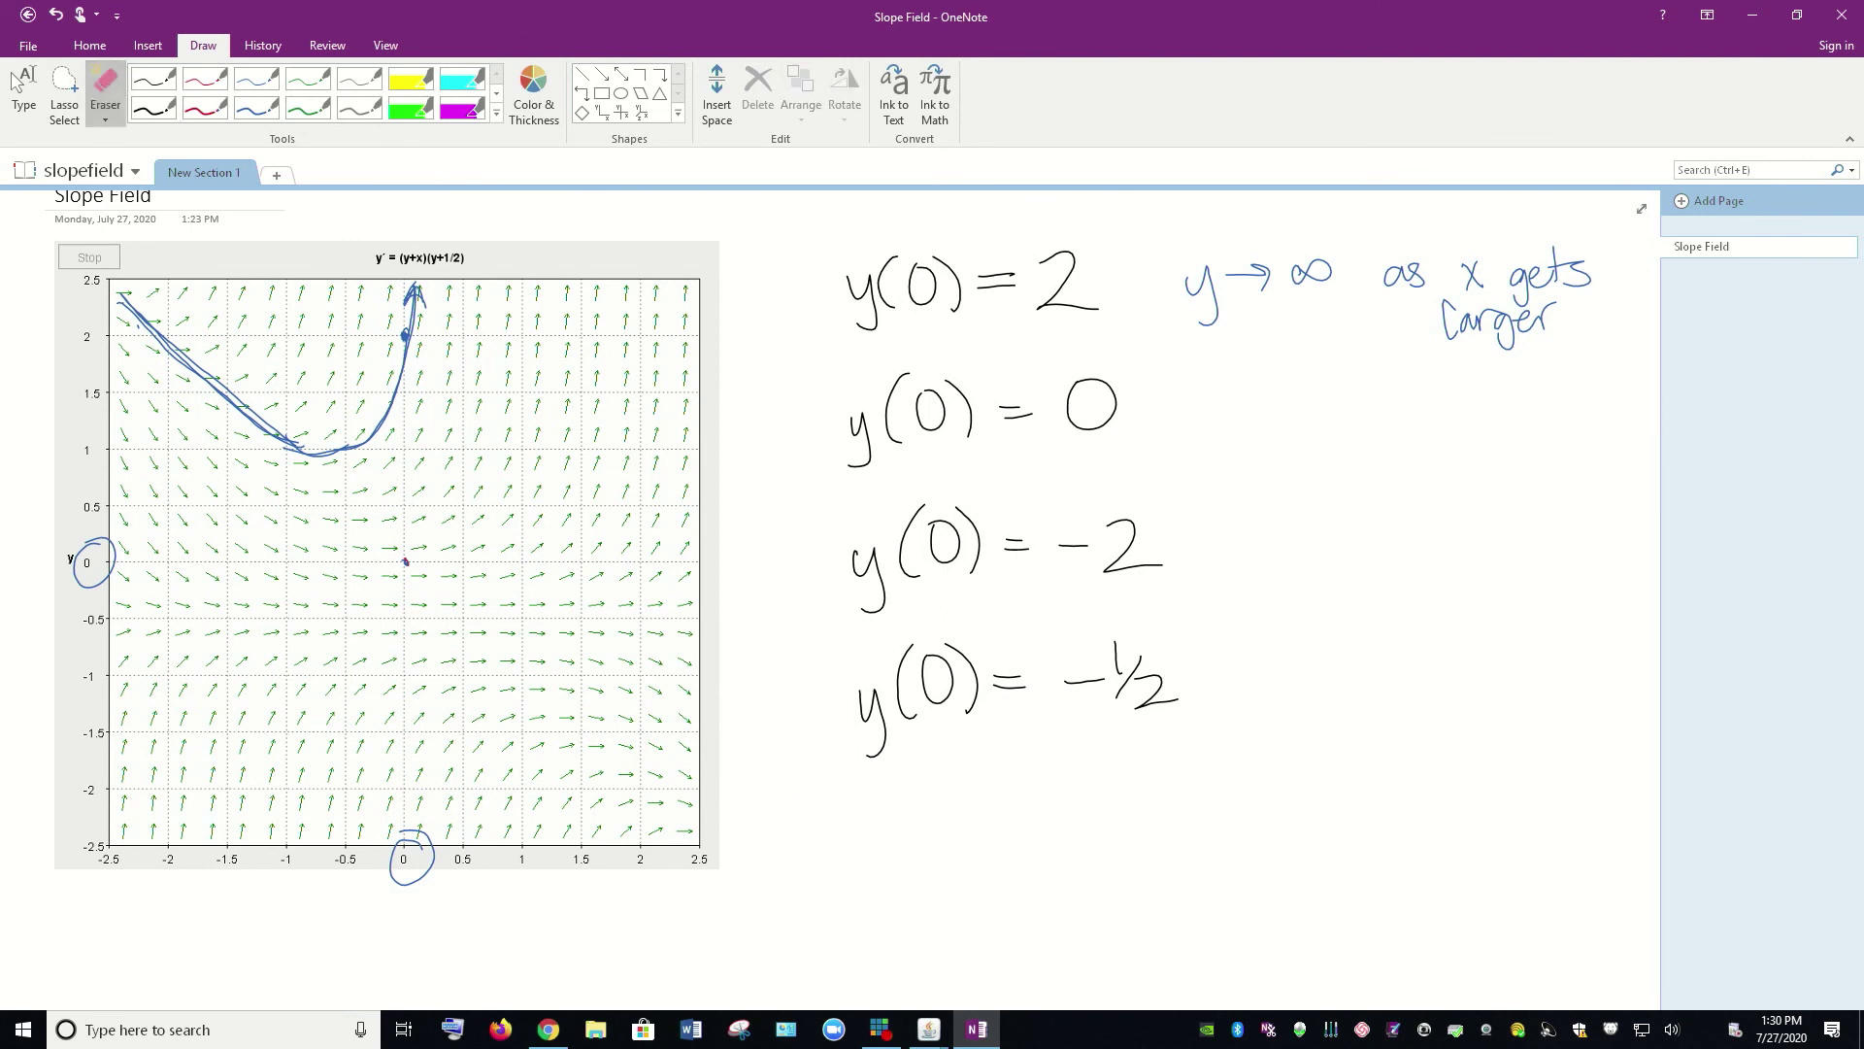
{"action": "left_click", "coordinate": [205, 106]}
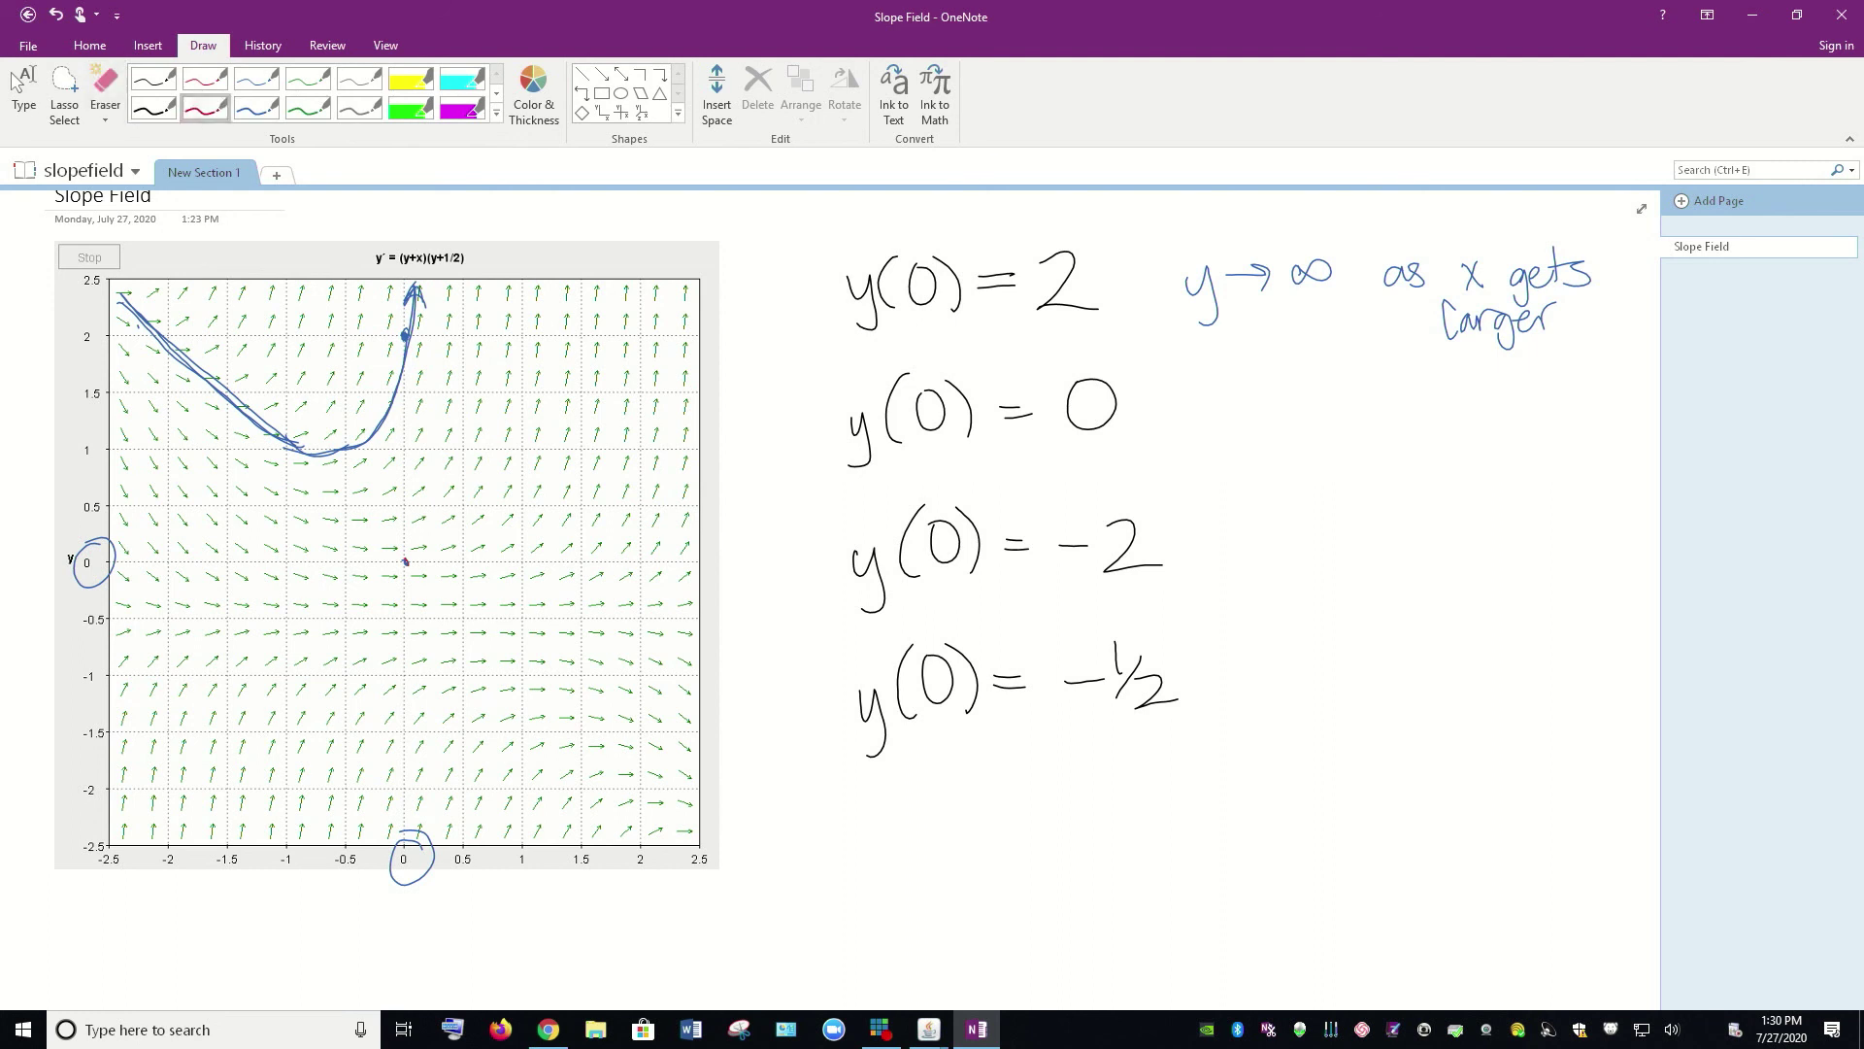
Step: Draw the red curve through (0, 0) with an arrowhead, and bracket y(0) = 2 with y(0) = 0
{"action": "mouse_move", "coordinate": [407, 561]}
{"action": "left_mouse_down"}
{"action": "mouse_move", "coordinate": [487, 513]}
{"action": "mouse_move", "coordinate": [537, 277]}
{"action": "left_mouse_up"}
{"action": "mouse_move", "coordinate": [382, 563]}
{"action": "left_mouse_down"}
{"action": "mouse_move", "coordinate": [285, 536]}
{"action": "mouse_move", "coordinate": [157, 456]}
{"action": "mouse_move", "coordinate": [113, 404]}
{"action": "mouse_move", "coordinate": [110, 356]}
{"action": "mouse_move", "coordinate": [194, 480]}
{"action": "mouse_move", "coordinate": [239, 507]}
{"action": "left_mouse_up"}
{"action": "mouse_move", "coordinate": [117, 380]}
{"action": "left_mouse_down"}
{"action": "mouse_move", "coordinate": [311, 546]}
{"action": "mouse_move", "coordinate": [406, 562]}
{"action": "left_mouse_up"}
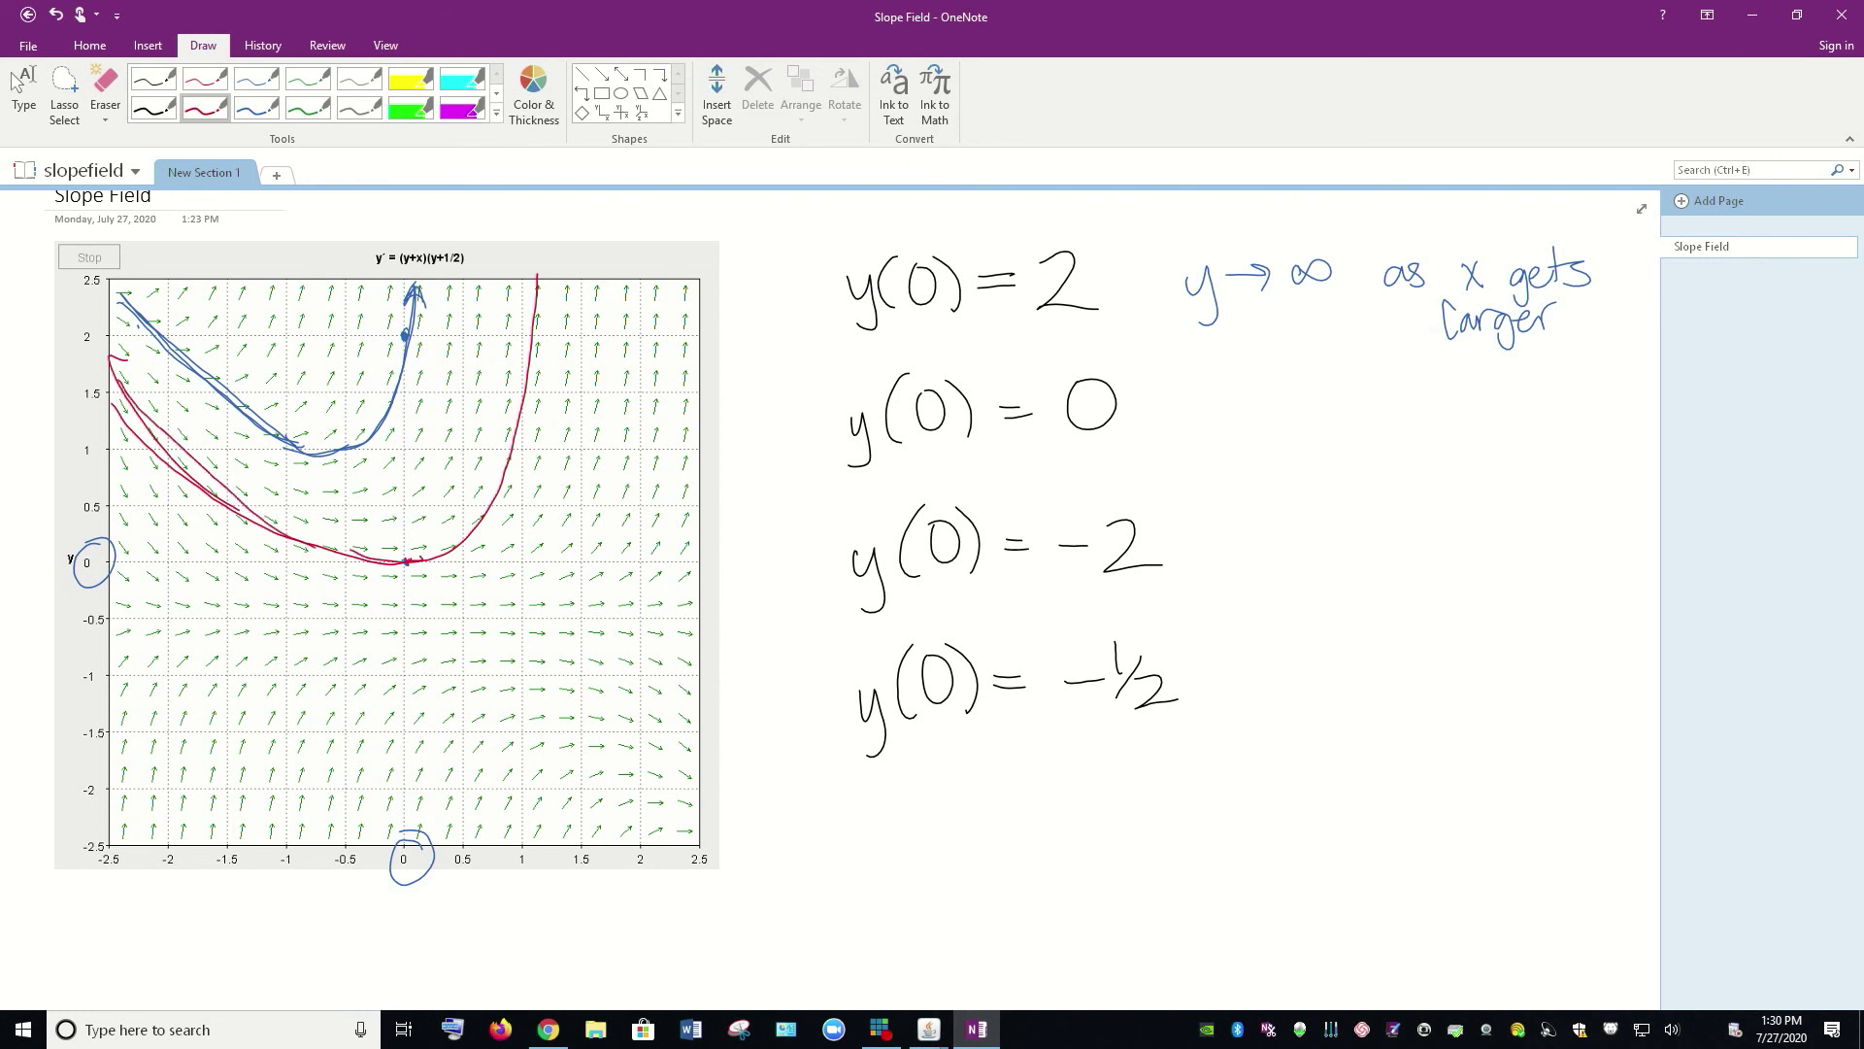
{"action": "mouse_move", "coordinate": [508, 411]}
{"action": "left_mouse_down"}
{"action": "mouse_move", "coordinate": [527, 385]}
{"action": "mouse_move", "coordinate": [533, 408]}
{"action": "left_mouse_up"}
{"action": "mouse_move", "coordinate": [1163, 237]}
{"action": "left_mouse_down"}
{"action": "mouse_move", "coordinate": [1140, 306]}
{"action": "mouse_move", "coordinate": [1163, 317]}
{"action": "mouse_move", "coordinate": [1170, 403]}
{"action": "mouse_move", "coordinate": [1150, 455]}
{"action": "left_mouse_up"}
Step: Trace a green solution arc from (0, −2) curving down to the right
{"action": "left_click", "coordinate": [307, 106]}
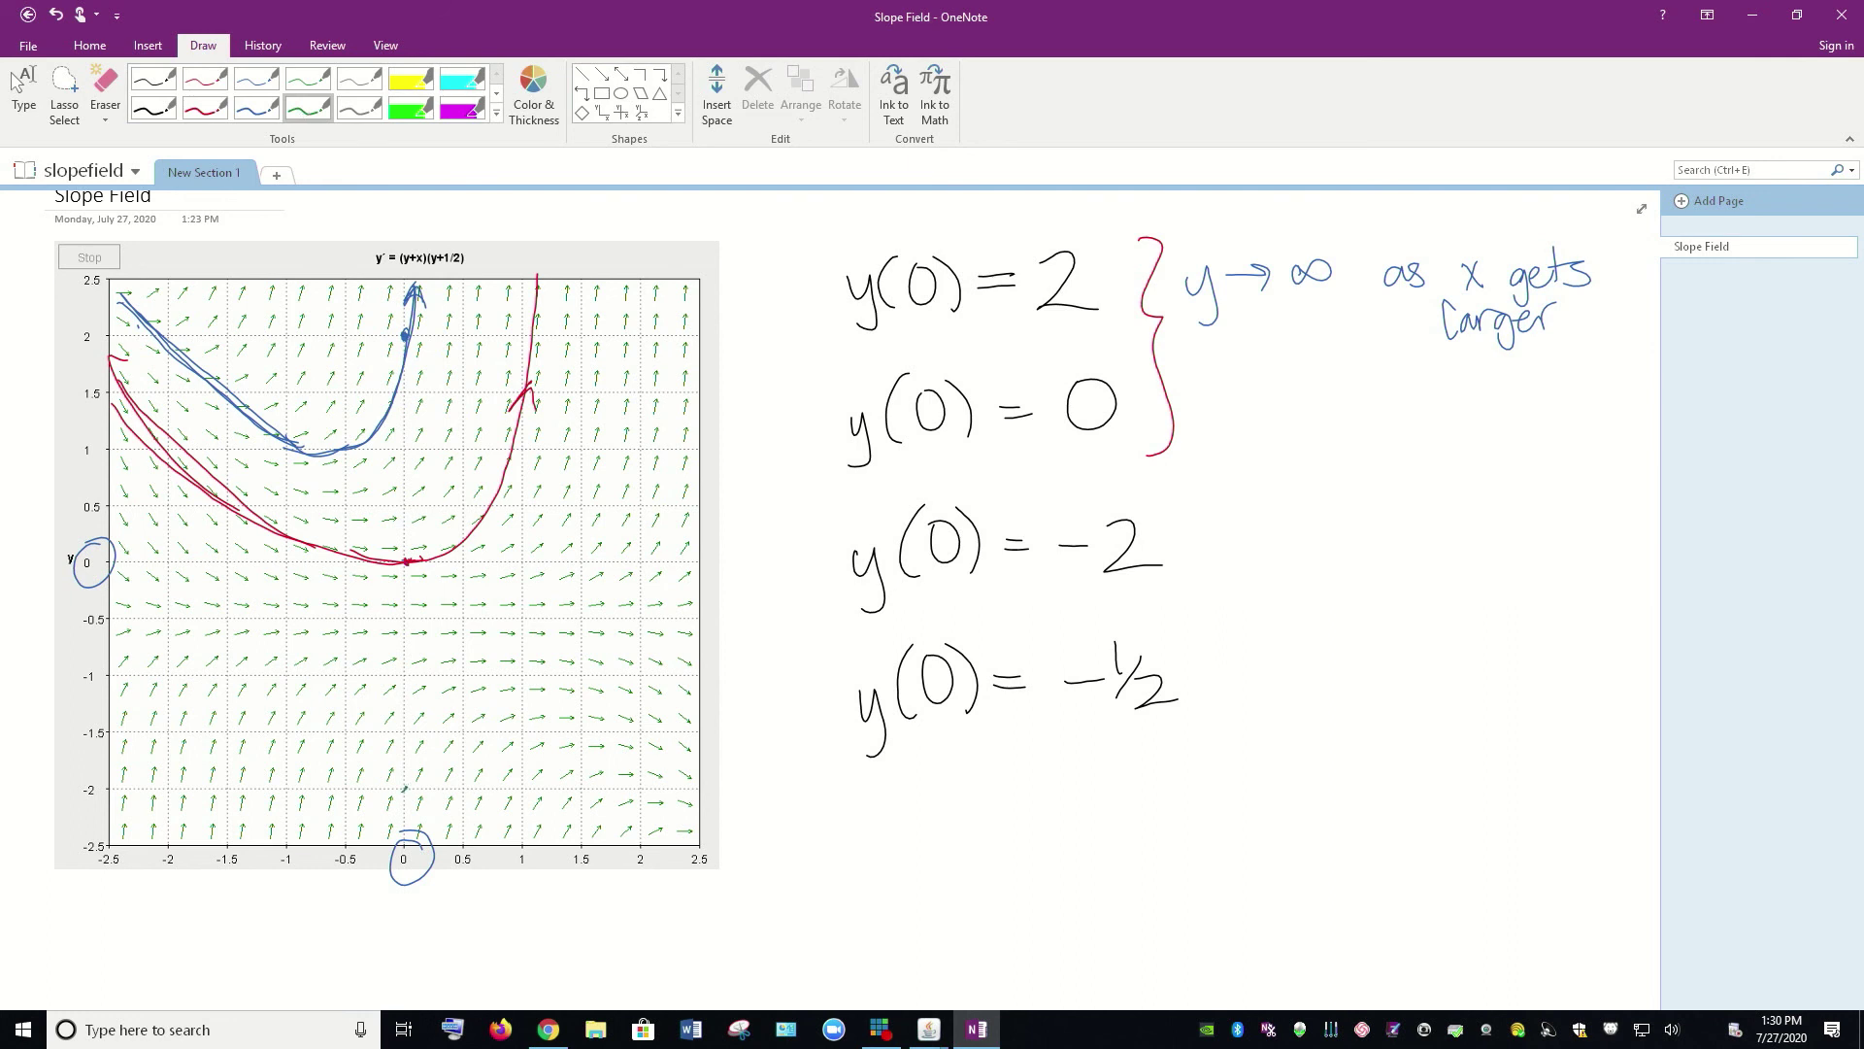
{"action": "mouse_move", "coordinate": [404, 788]}
{"action": "left_mouse_down"}
{"action": "mouse_move", "coordinate": [422, 741]}
{"action": "mouse_move", "coordinate": [514, 687]}
{"action": "mouse_move", "coordinate": [579, 689]}
{"action": "mouse_move", "coordinate": [704, 765]}
{"action": "left_mouse_up"}
{"action": "left_click_drag", "start_coordinate": [600, 702], "coordinate": [670, 736]}
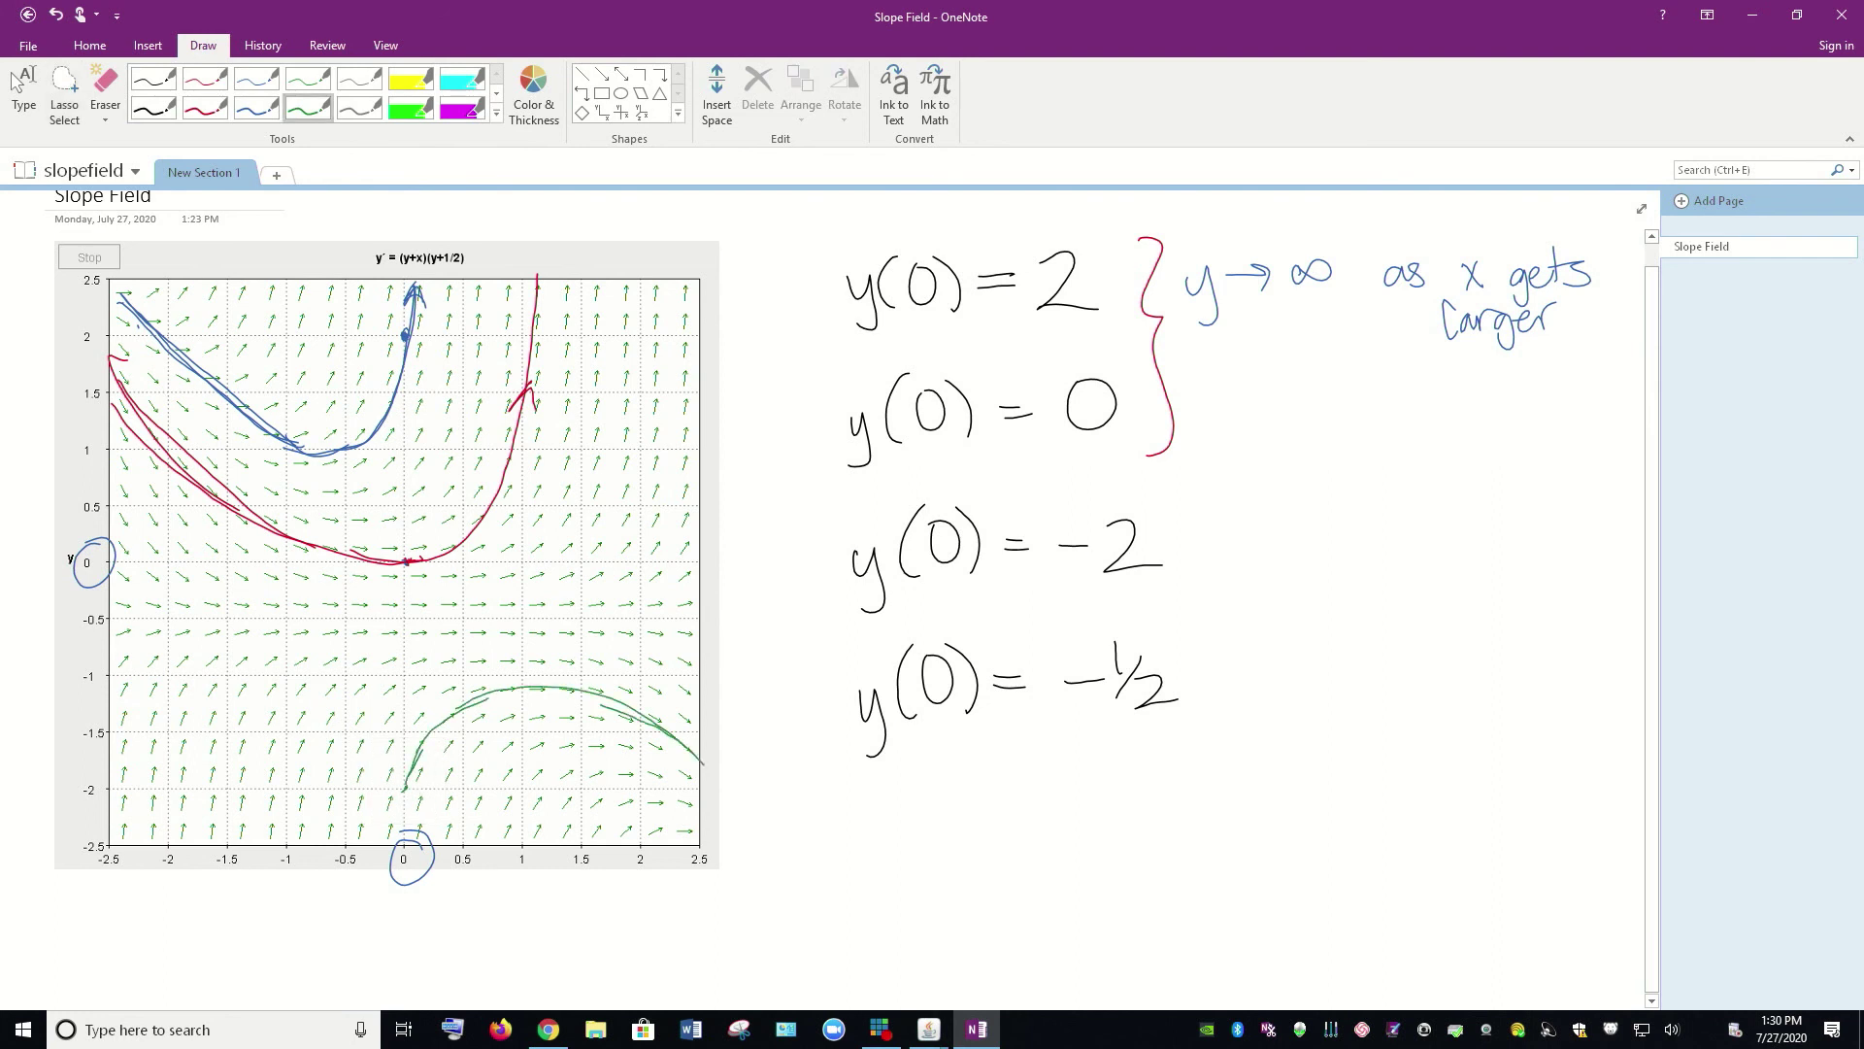
{"action": "left_click_drag", "start_coordinate": [524, 683], "coordinate": [696, 768]}
{"action": "mouse_move", "coordinate": [407, 780]}
{"action": "left_mouse_down"}
{"action": "mouse_move", "coordinate": [392, 846]}
{"action": "mouse_move", "coordinate": [397, 815]}
{"action": "left_mouse_up"}
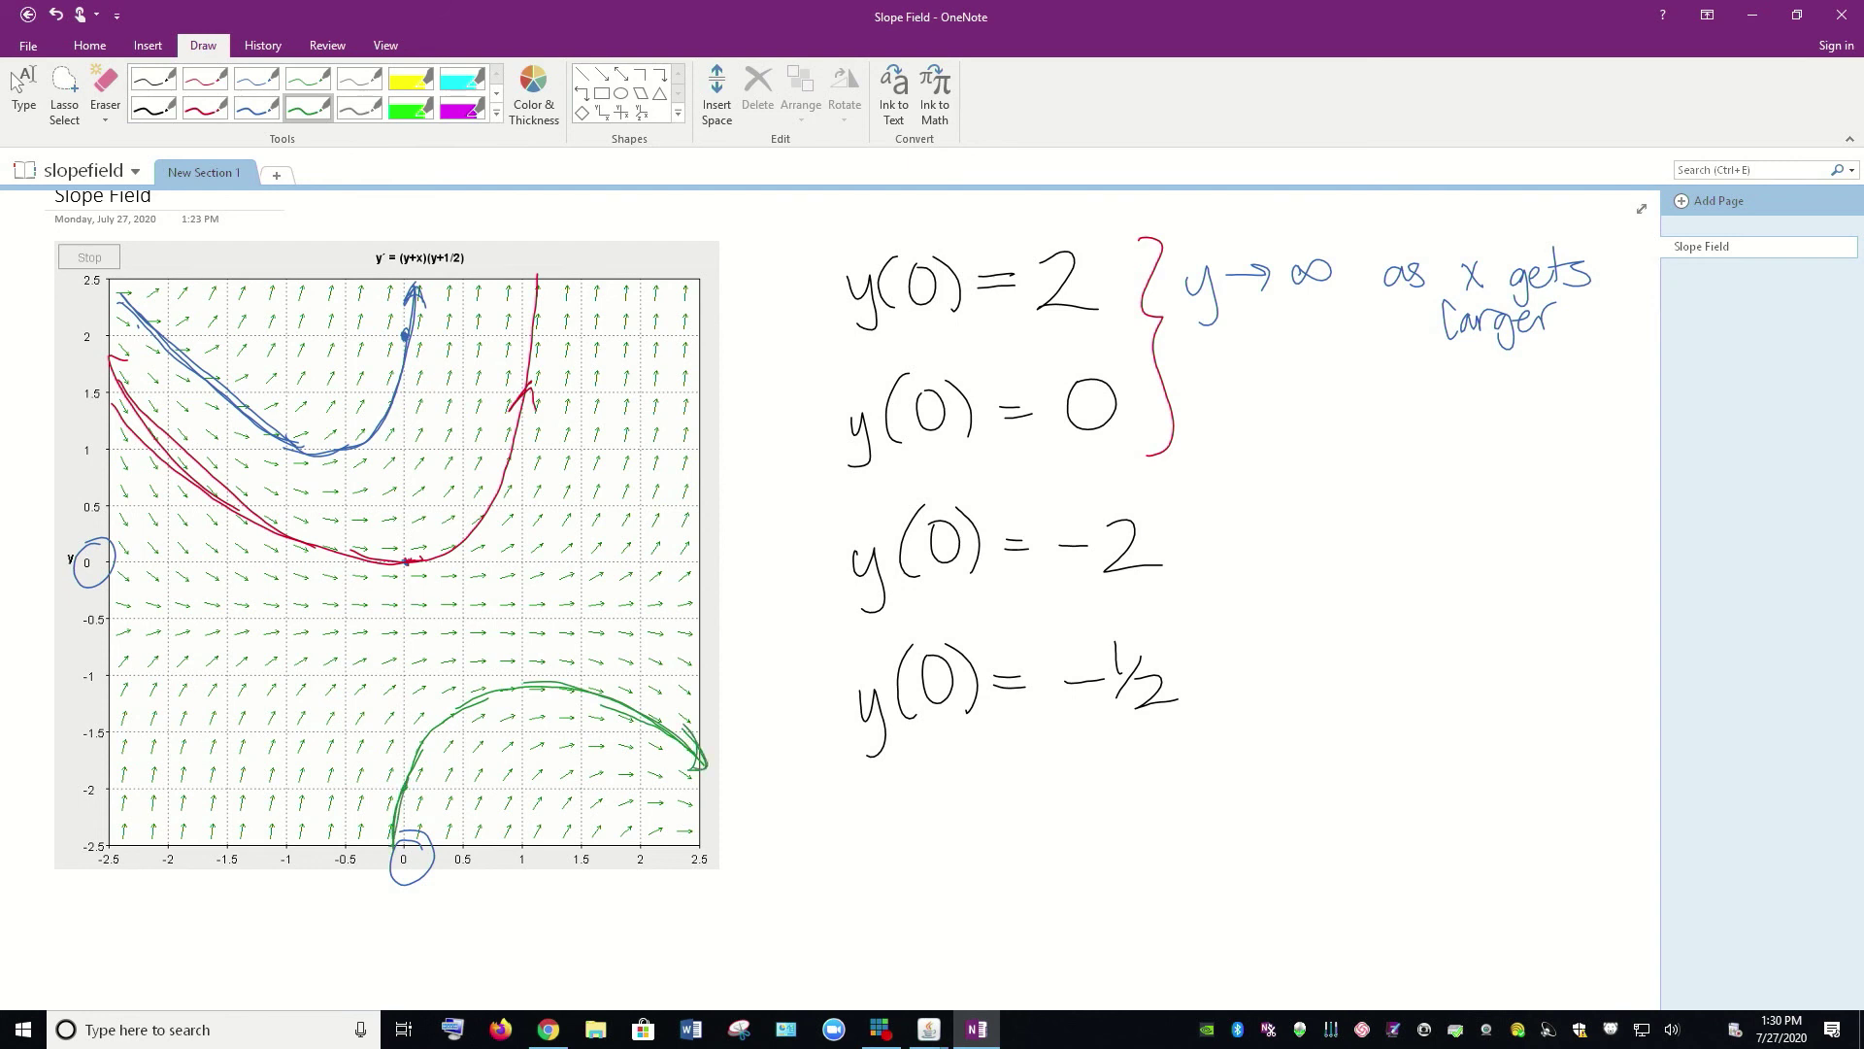
Step: Handwrite 'y→−∞ as x gets larger.' in green beside y(0) = −2
{"action": "left_click_drag", "start_coordinate": [1209, 530], "coordinate": [1221, 559]}
{"action": "left_click_drag", "start_coordinate": [1238, 526], "coordinate": [1219, 585]}
{"action": "left_click_drag", "start_coordinate": [1245, 535], "coordinate": [1434, 547]}
{"action": "mouse_move", "coordinate": [1474, 524]}
{"action": "left_mouse_down"}
{"action": "mouse_move", "coordinate": [1490, 543]}
{"action": "mouse_move", "coordinate": [1471, 546]}
{"action": "mouse_move", "coordinate": [1536, 566]}
{"action": "mouse_move", "coordinate": [1517, 572]}
{"action": "left_mouse_up"}
{"action": "left_click_drag", "start_coordinate": [1536, 535], "coordinate": [1556, 541]}
{"action": "left_click_drag", "start_coordinate": [1549, 526], "coordinate": [1565, 546]}
{"action": "mouse_move", "coordinate": [1405, 576]}
{"action": "left_mouse_down"}
{"action": "mouse_move", "coordinate": [1404, 594]}
{"action": "mouse_move", "coordinate": [1435, 573]}
{"action": "mouse_move", "coordinate": [1435, 615]}
{"action": "mouse_move", "coordinate": [1491, 577]}
{"action": "left_mouse_up"}
{"action": "left_click", "coordinate": [1495, 593]}
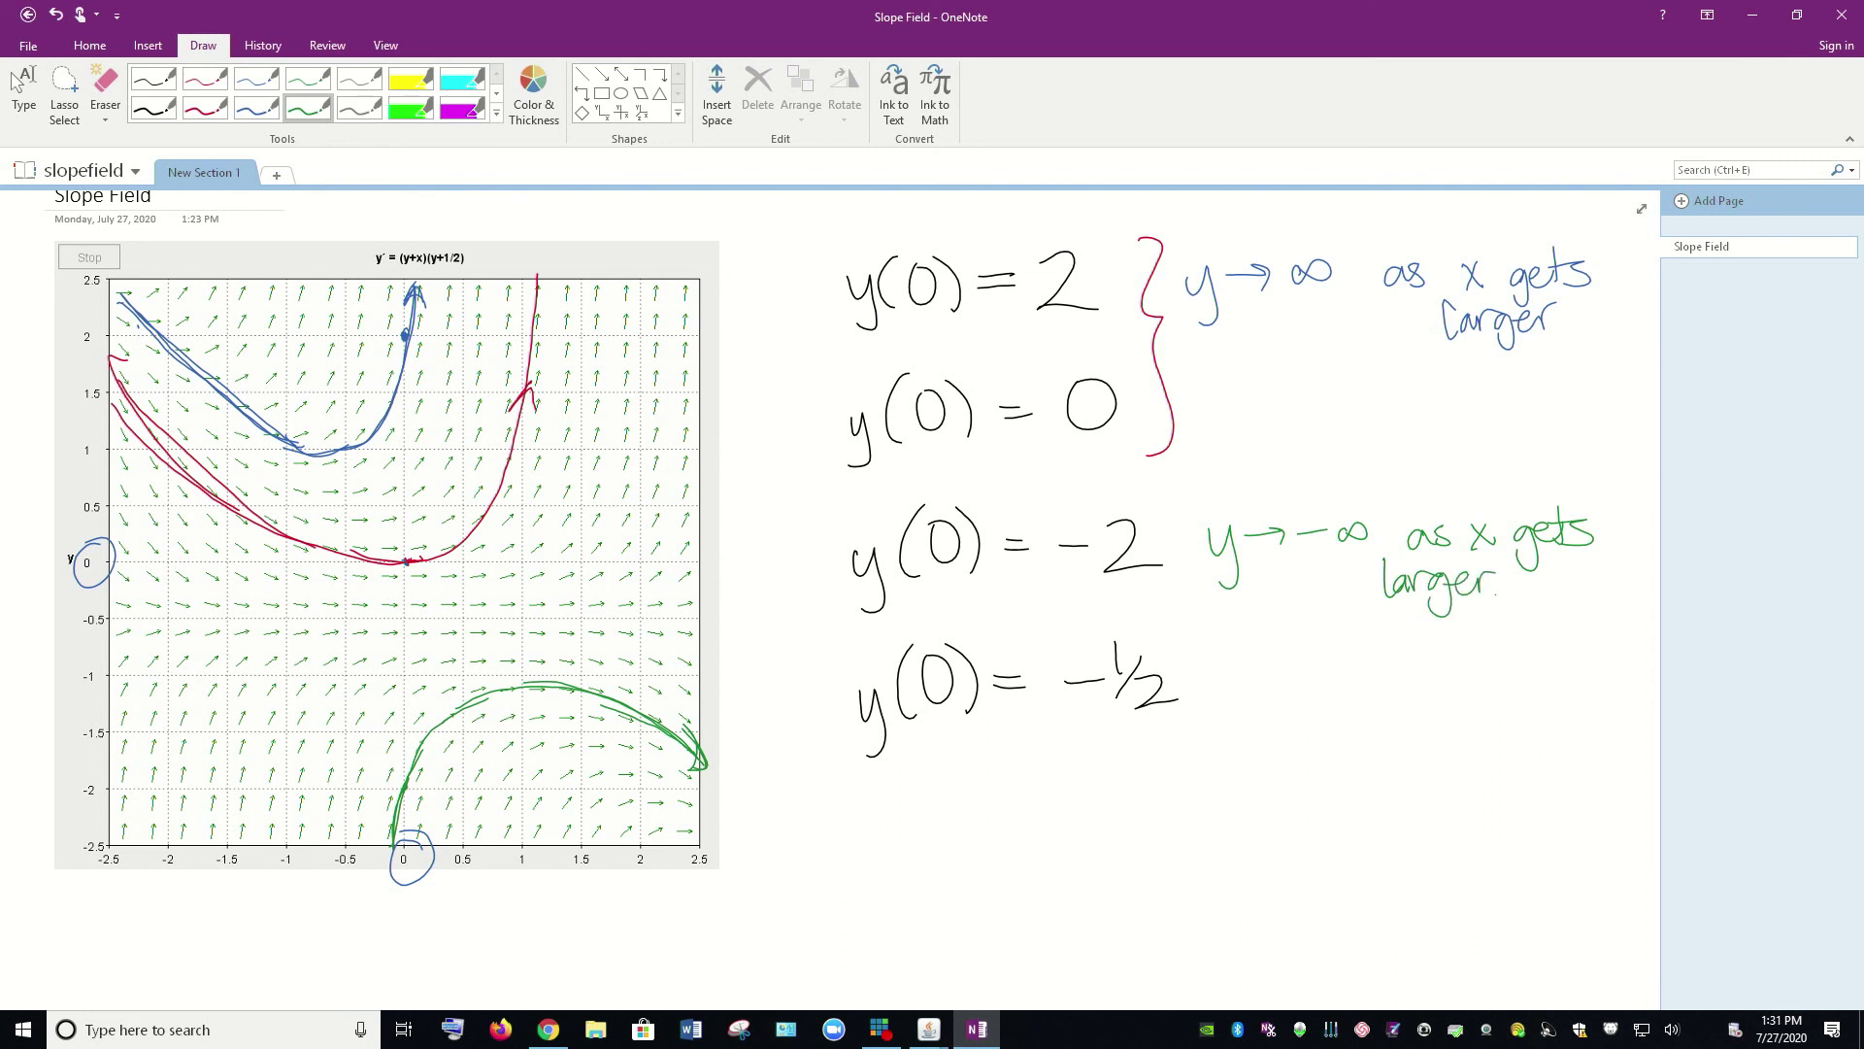
{"action": "left_click", "coordinate": [257, 107]}
Step: Mark (0, −0.5) and draw a short blue rightward arrow along y = −0.5
{"action": "left_click", "coordinate": [404, 617]}
{"action": "left_click", "coordinate": [404, 614]}
{"action": "mouse_move", "coordinate": [417, 604]}
{"action": "left_mouse_down"}
{"action": "mouse_move", "coordinate": [492, 588]}
{"action": "mouse_move", "coordinate": [408, 633]}
{"action": "mouse_move", "coordinate": [513, 636]}
{"action": "left_mouse_up"}
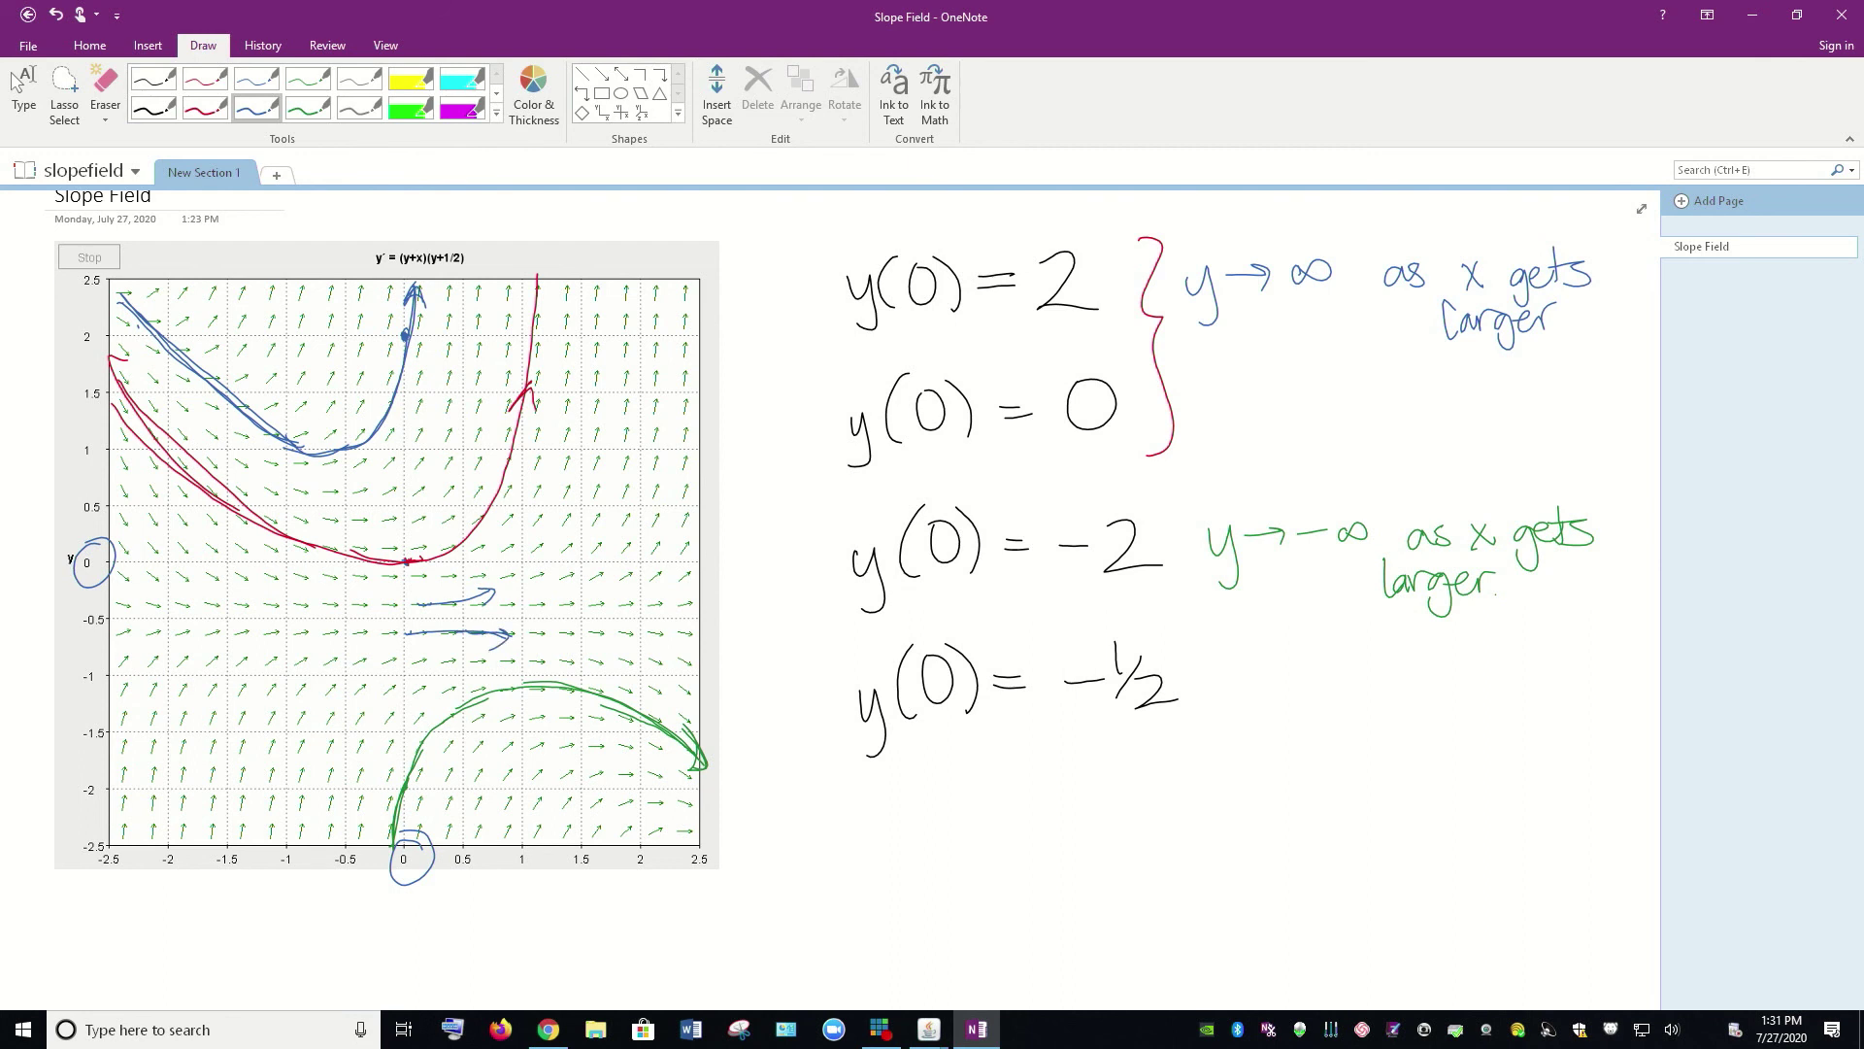
Step: Write 'bifurcation?' under y(0) = −½ and circle the equation y' = (y+x)(y+1/2)
{"action": "mouse_move", "coordinate": [909, 731]}
{"action": "left_mouse_down"}
{"action": "mouse_move", "coordinate": [932, 750]}
{"action": "mouse_move", "coordinate": [918, 775]}
{"action": "left_mouse_up"}
{"action": "mouse_move", "coordinate": [941, 752]}
{"action": "left_mouse_down"}
{"action": "mouse_move", "coordinate": [948, 769]}
{"action": "mouse_move", "coordinate": [1000, 743]}
{"action": "mouse_move", "coordinate": [1031, 762]}
{"action": "left_mouse_up"}
{"action": "mouse_move", "coordinate": [1038, 761]}
{"action": "left_mouse_down"}
{"action": "mouse_move", "coordinate": [1052, 736]}
{"action": "mouse_move", "coordinate": [1058, 759]}
{"action": "left_mouse_up"}
{"action": "mouse_move", "coordinate": [1066, 718]}
{"action": "left_mouse_down"}
{"action": "mouse_move", "coordinate": [1068, 753]}
{"action": "mouse_move", "coordinate": [1083, 734]}
{"action": "left_mouse_up"}
{"action": "mouse_move", "coordinate": [1084, 740]}
{"action": "left_mouse_down"}
{"action": "mouse_move", "coordinate": [1085, 757]}
{"action": "mouse_move", "coordinate": [1103, 736]}
{"action": "left_mouse_up"}
{"action": "mouse_move", "coordinate": [1111, 752]}
{"action": "left_mouse_down"}
{"action": "mouse_move", "coordinate": [1124, 730]}
{"action": "mouse_move", "coordinate": [1143, 739]}
{"action": "left_mouse_up"}
{"action": "left_click", "coordinate": [1145, 748]}
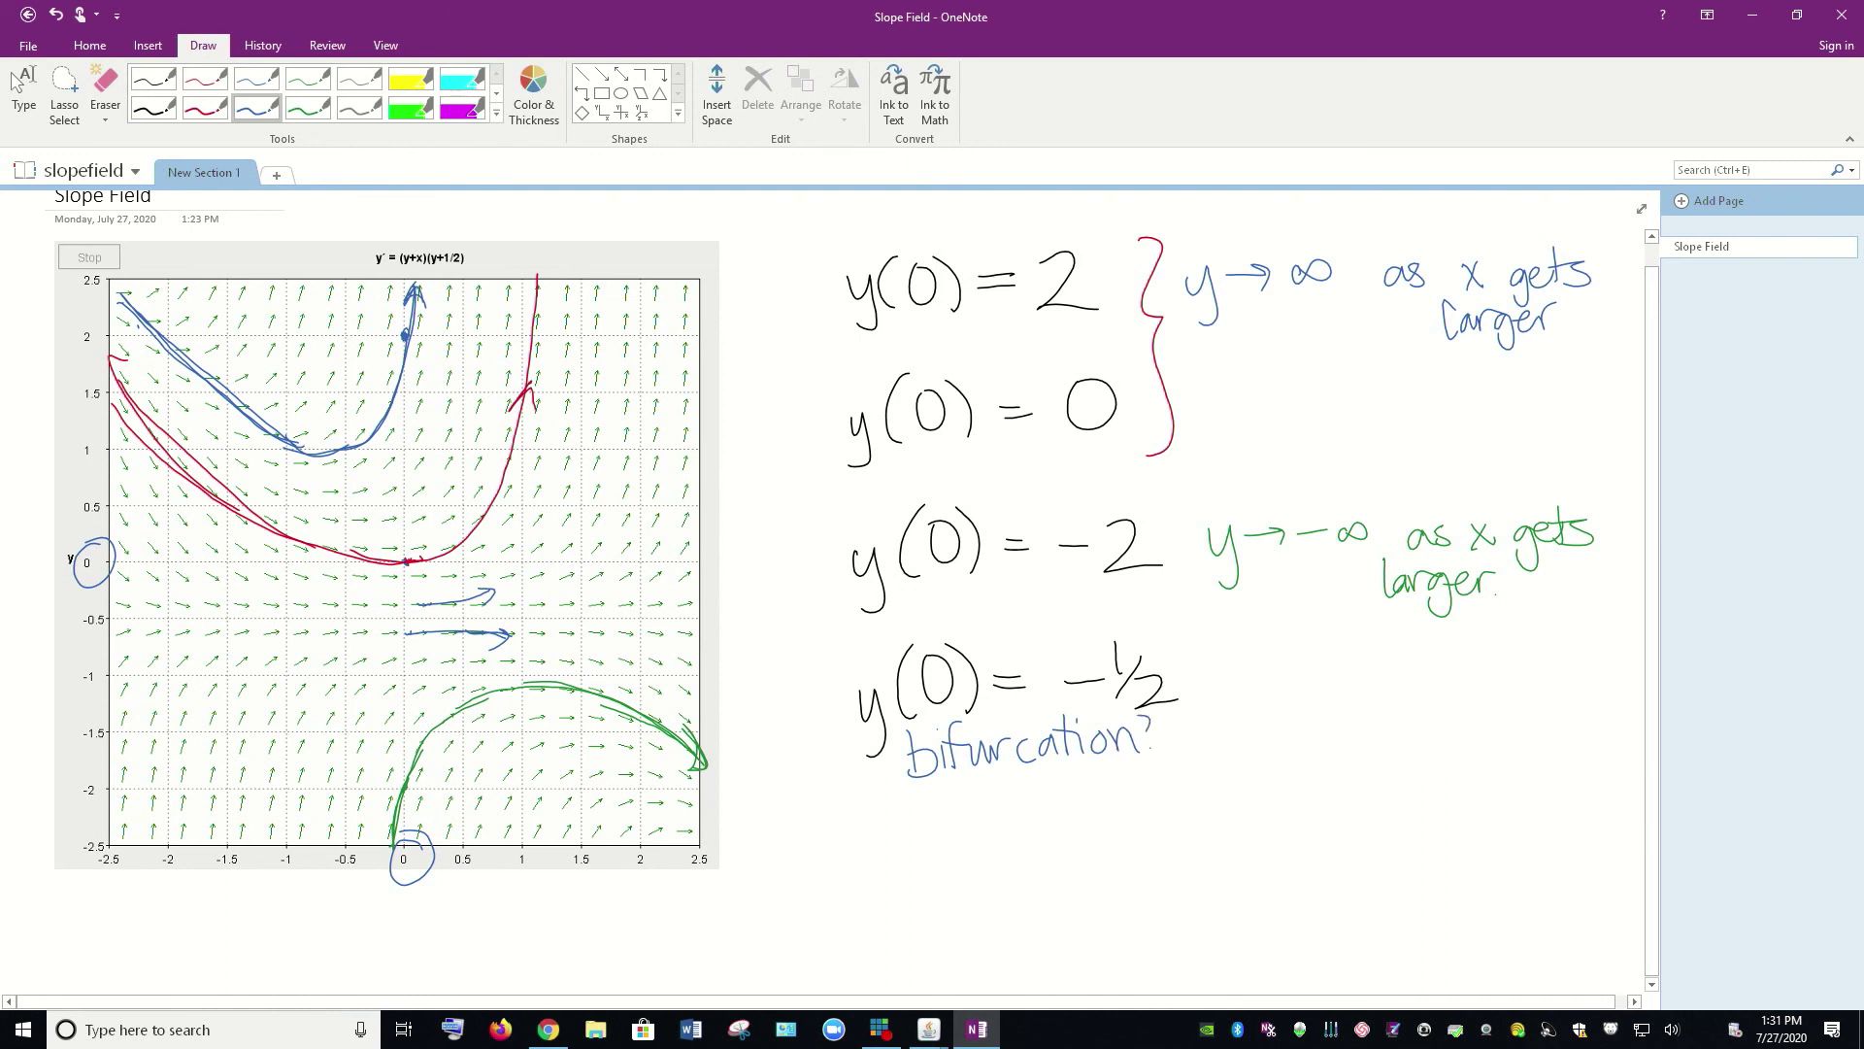
{"action": "mouse_move", "coordinate": [457, 238]}
{"action": "left_mouse_down"}
{"action": "mouse_move", "coordinate": [357, 245]}
{"action": "mouse_move", "coordinate": [417, 224]}
{"action": "left_mouse_up"}
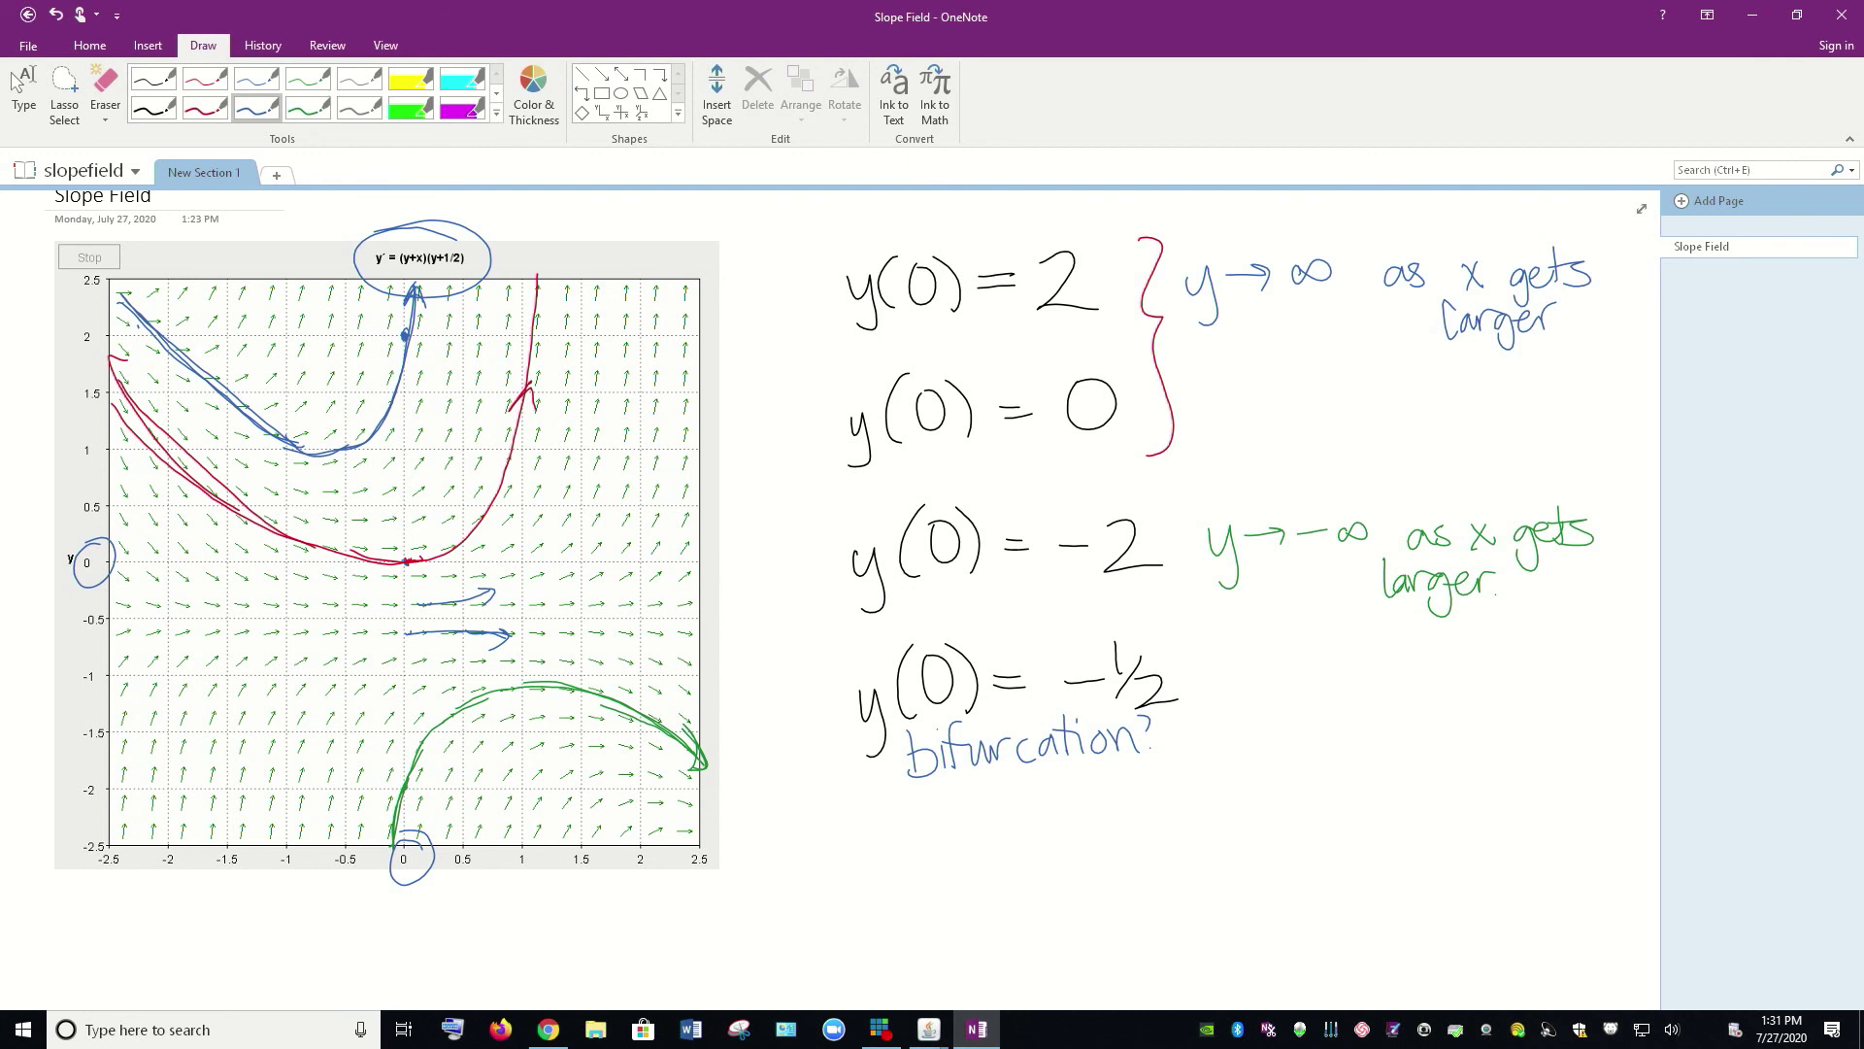
Step: Handwrite y ≡ −½ in blue beneath 'bifurcation?'
{"action": "mouse_move", "coordinate": [933, 798]}
{"action": "left_mouse_down"}
{"action": "mouse_move", "coordinate": [943, 867]}
{"action": "mouse_move", "coordinate": [1007, 802]}
{"action": "left_mouse_up"}
{"action": "left_click_drag", "start_coordinate": [974, 818], "coordinate": [1073, 794]}
{"action": "mouse_move", "coordinate": [1089, 778]}
{"action": "left_mouse_down"}
{"action": "mouse_move", "coordinate": [1070, 800]}
{"action": "mouse_move", "coordinate": [1091, 823]}
{"action": "mouse_move", "coordinate": [1128, 822]}
{"action": "left_mouse_up"}
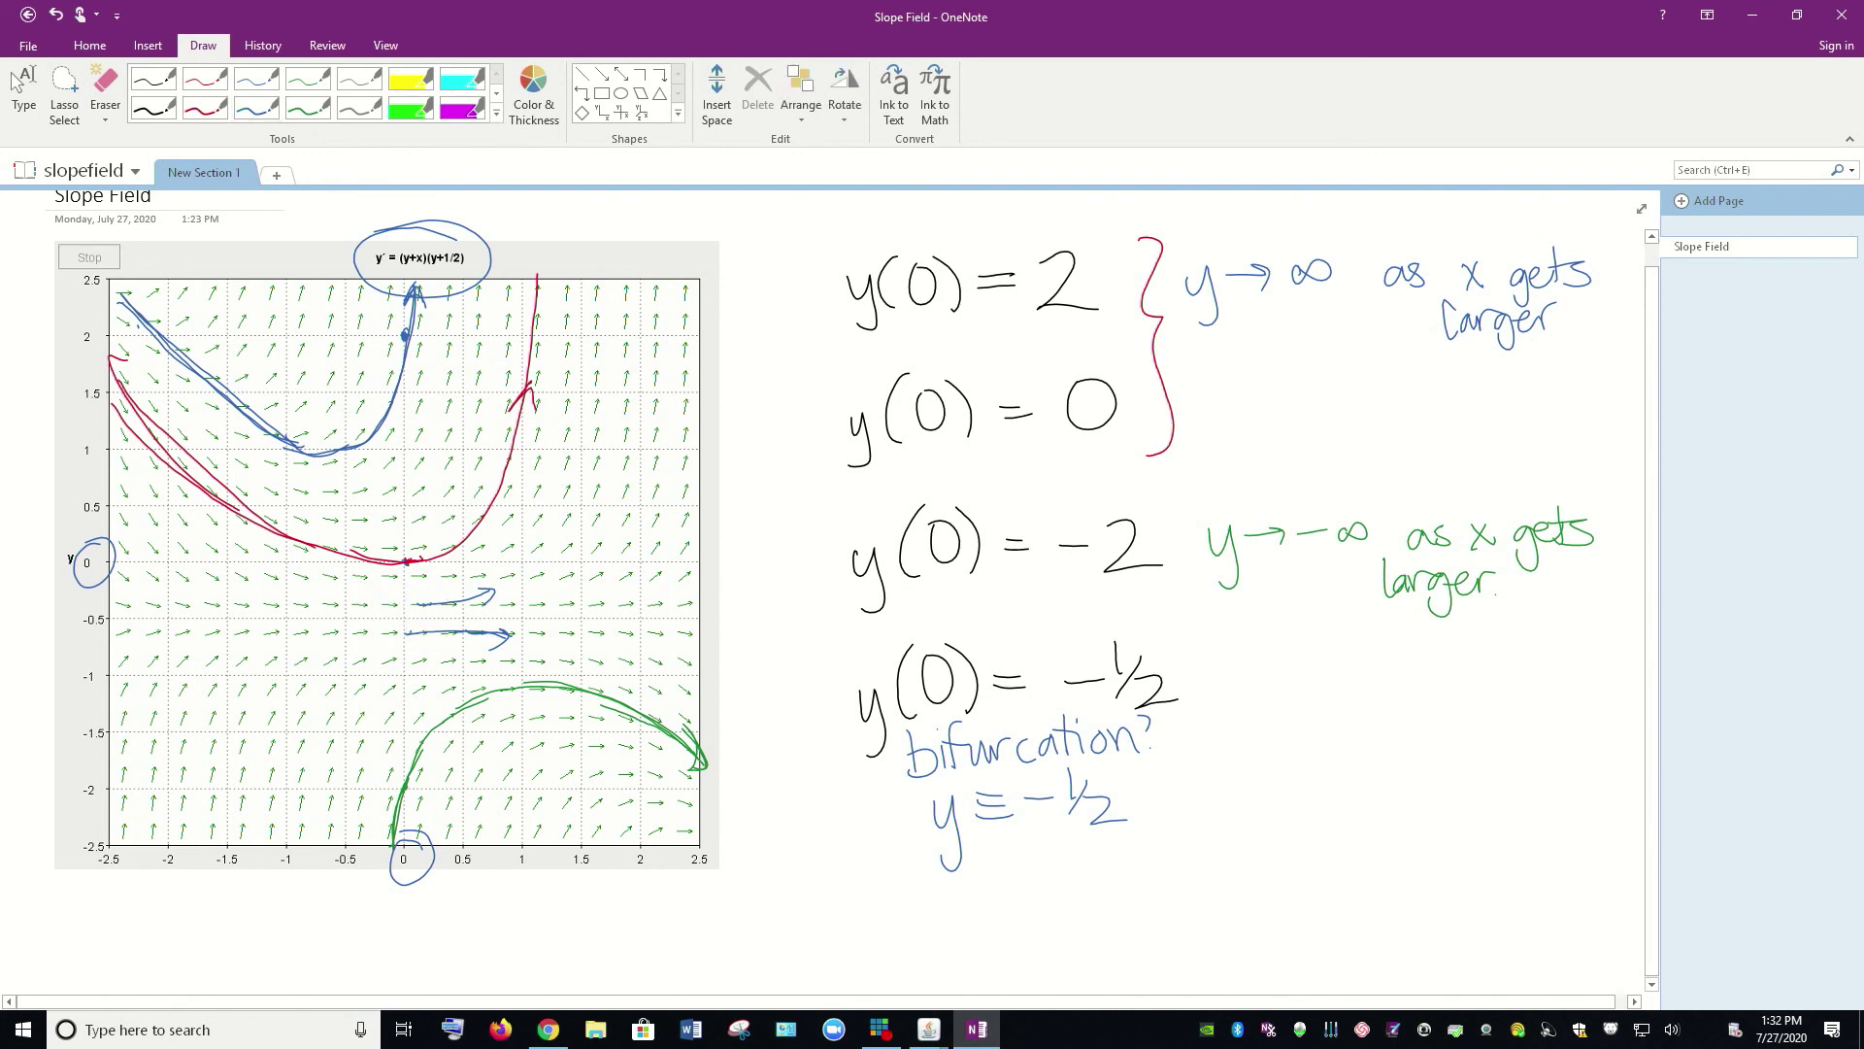
{"action": "scroll", "coordinate": [835, 544], "scroll_direction": "up", "scroll_amount": 1}
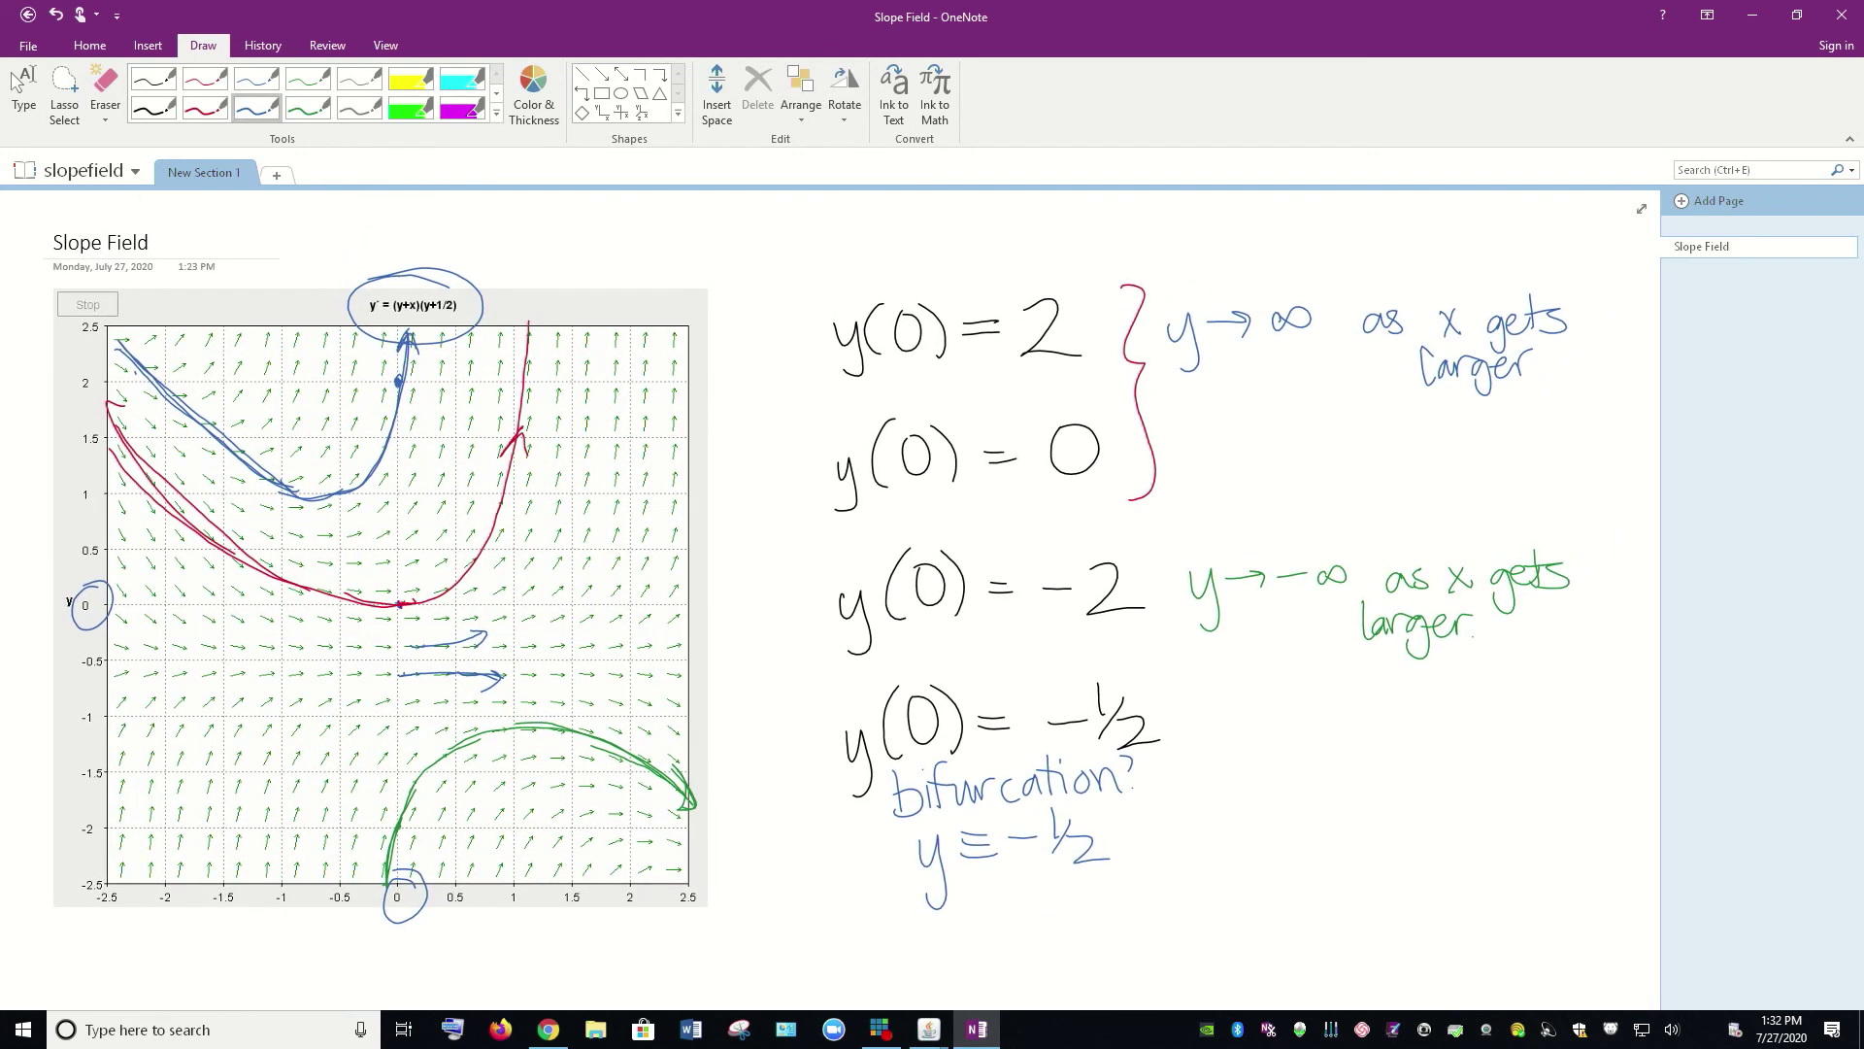
Step: Draw a horizontal blue line with an arrowhead across the field at y = −½
{"action": "mouse_move", "coordinate": [397, 658]}
{"action": "left_mouse_down"}
{"action": "mouse_move", "coordinate": [677, 661]}
{"action": "mouse_move", "coordinate": [521, 658]}
{"action": "left_mouse_up"}
{"action": "mouse_move", "coordinate": [390, 658]}
{"action": "left_mouse_down"}
{"action": "mouse_move", "coordinate": [690, 658]}
{"action": "mouse_move", "coordinate": [107, 660]}
{"action": "mouse_move", "coordinate": [458, 658]}
{"action": "left_mouse_up"}
{"action": "mouse_move", "coordinate": [206, 658]}
{"action": "left_mouse_down"}
{"action": "mouse_move", "coordinate": [676, 658]}
{"action": "mouse_move", "coordinate": [658, 672]}
{"action": "left_mouse_up"}
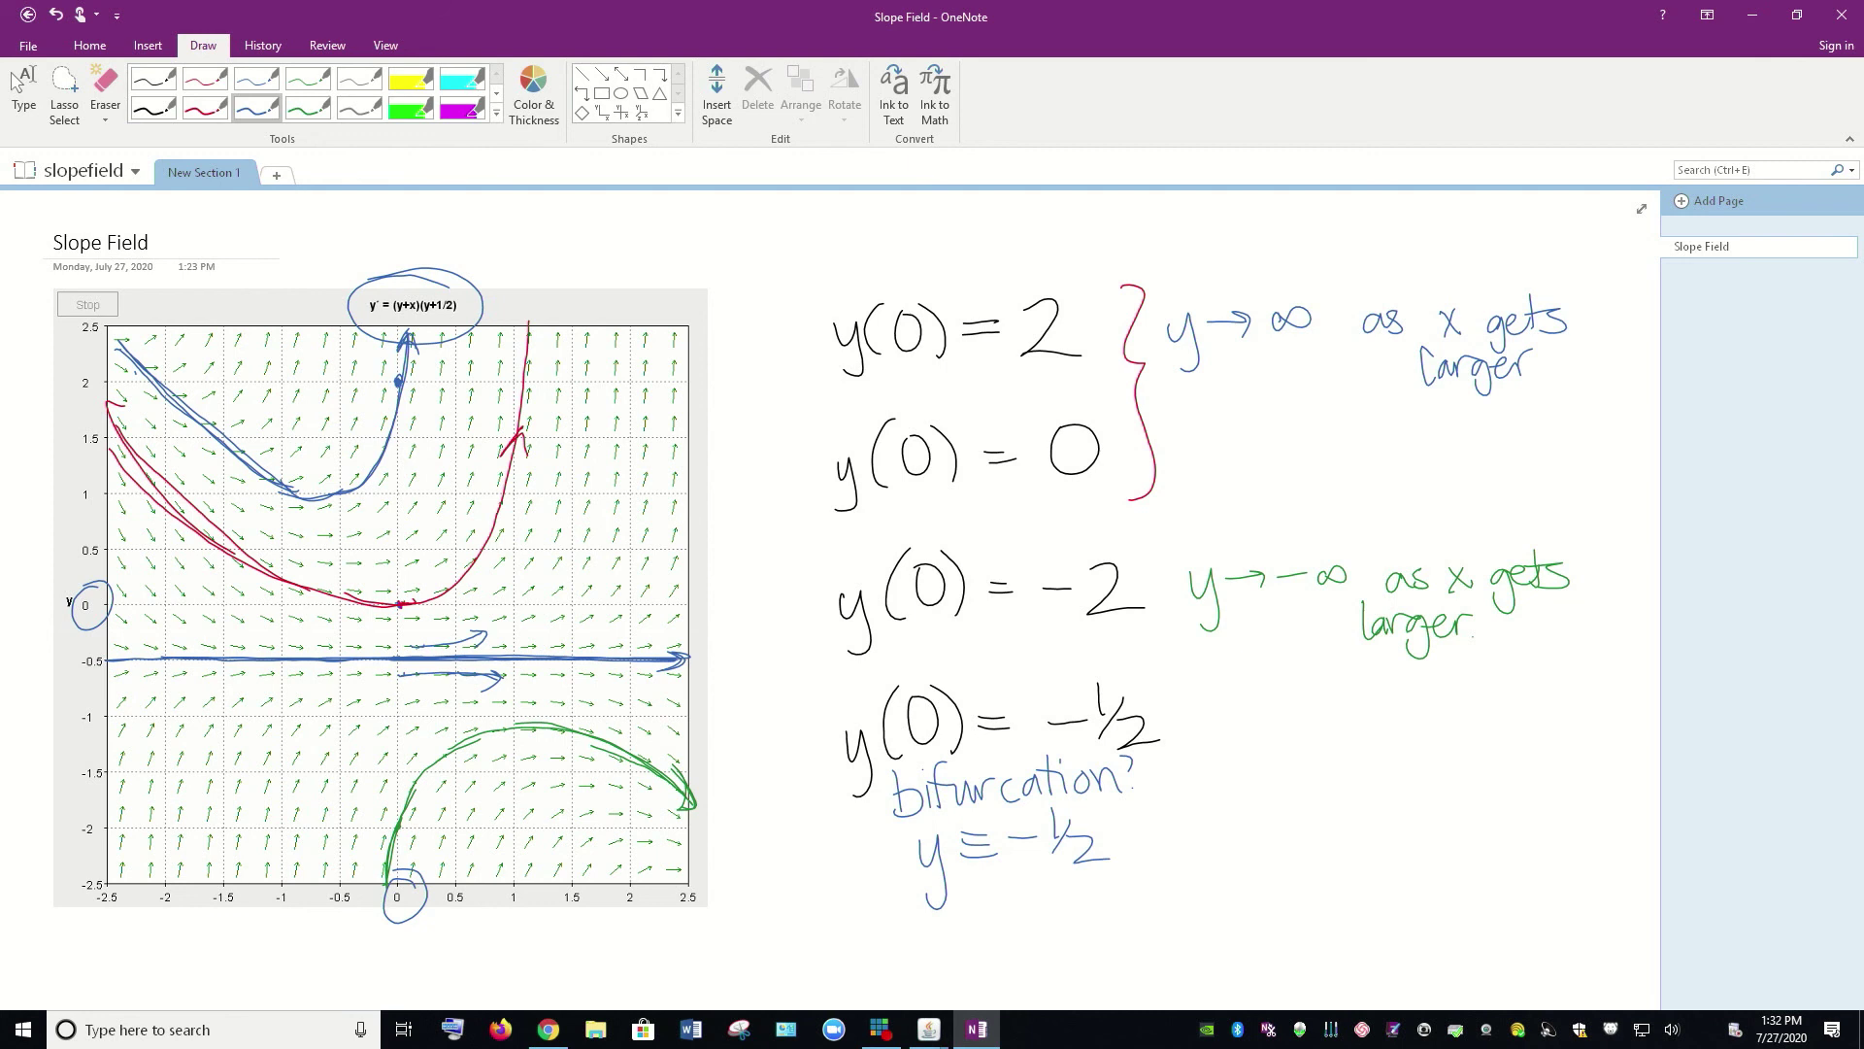
Step: Handwrite 'as x gets larger' beside y ≡ −½
{"action": "mouse_move", "coordinate": [1213, 821]}
{"action": "left_mouse_down"}
{"action": "mouse_move", "coordinate": [1215, 846]}
{"action": "mouse_move", "coordinate": [1224, 828]}
{"action": "mouse_move", "coordinate": [1221, 845]}
{"action": "mouse_move", "coordinate": [1294, 844]}
{"action": "left_mouse_up"}
{"action": "mouse_move", "coordinate": [1286, 812]}
{"action": "left_mouse_down"}
{"action": "mouse_move", "coordinate": [1273, 845]}
{"action": "mouse_move", "coordinate": [1346, 840]}
{"action": "mouse_move", "coordinate": [1335, 864]}
{"action": "left_mouse_up"}
{"action": "mouse_move", "coordinate": [1351, 820]}
{"action": "left_mouse_down"}
{"action": "mouse_move", "coordinate": [1361, 807]}
{"action": "mouse_move", "coordinate": [1364, 833]}
{"action": "left_mouse_up"}
{"action": "mouse_move", "coordinate": [1374, 788]}
{"action": "left_mouse_down"}
{"action": "mouse_move", "coordinate": [1376, 825]}
{"action": "mouse_move", "coordinate": [1398, 803]}
{"action": "left_mouse_up"}
{"action": "mouse_move", "coordinate": [1408, 804]}
{"action": "left_mouse_down"}
{"action": "mouse_move", "coordinate": [1388, 827]}
{"action": "mouse_move", "coordinate": [1441, 826]}
{"action": "left_mouse_up"}
{"action": "left_click_drag", "start_coordinate": [1460, 804], "coordinate": [1462, 825]}
{"action": "mouse_move", "coordinate": [1465, 806]}
{"action": "left_mouse_down"}
{"action": "mouse_move", "coordinate": [1468, 823]}
{"action": "mouse_move", "coordinate": [1479, 804]}
{"action": "left_mouse_up"}
{"action": "mouse_move", "coordinate": [1500, 802]}
{"action": "left_mouse_down"}
{"action": "mouse_move", "coordinate": [1485, 821]}
{"action": "mouse_move", "coordinate": [1503, 847]}
{"action": "left_mouse_up"}
{"action": "left_click_drag", "start_coordinate": [1518, 798], "coordinate": [1532, 817]}
{"action": "mouse_move", "coordinate": [1532, 796]}
{"action": "left_mouse_down"}
{"action": "mouse_move", "coordinate": [1536, 815]}
{"action": "mouse_move", "coordinate": [1555, 786]}
{"action": "left_mouse_up"}
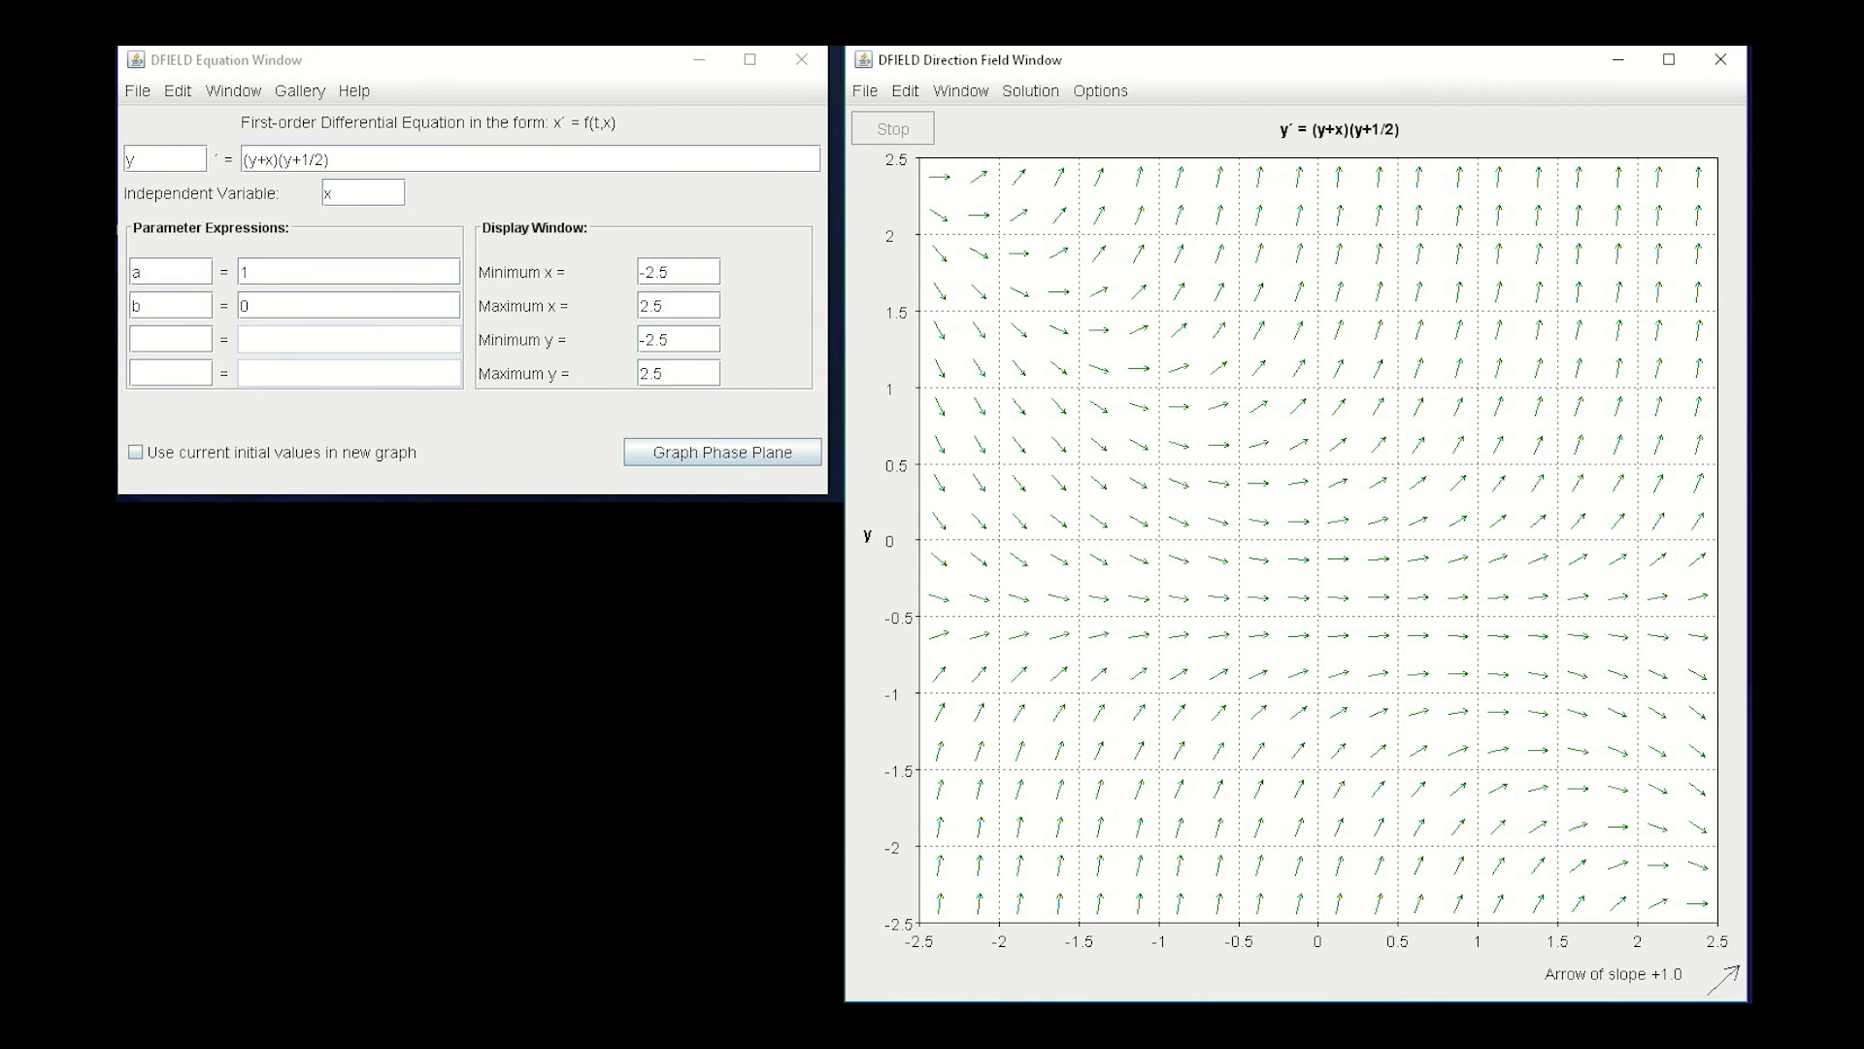
Step: Open DFIELD's Keyboard Input of Initial Value dialog from the Solution menu
{"action": "left_click", "coordinate": [1030, 91]}
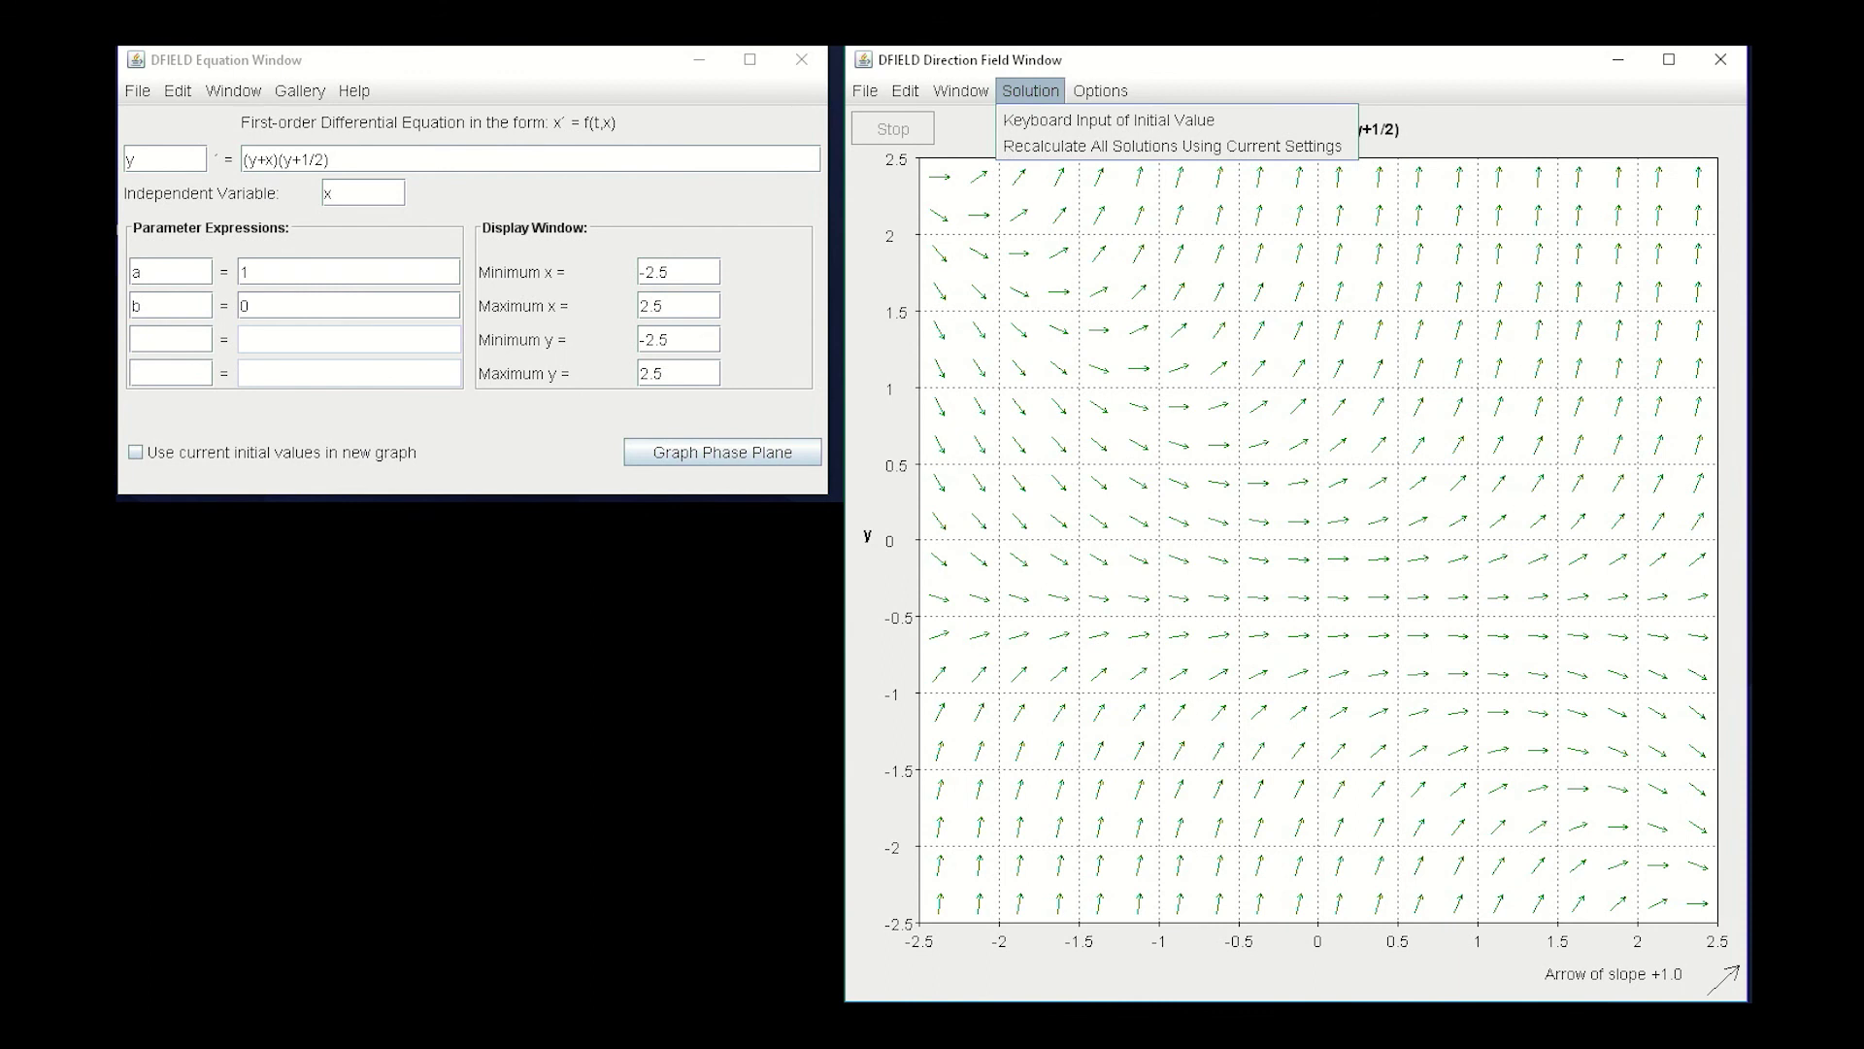
{"action": "left_click", "coordinate": [1108, 120]}
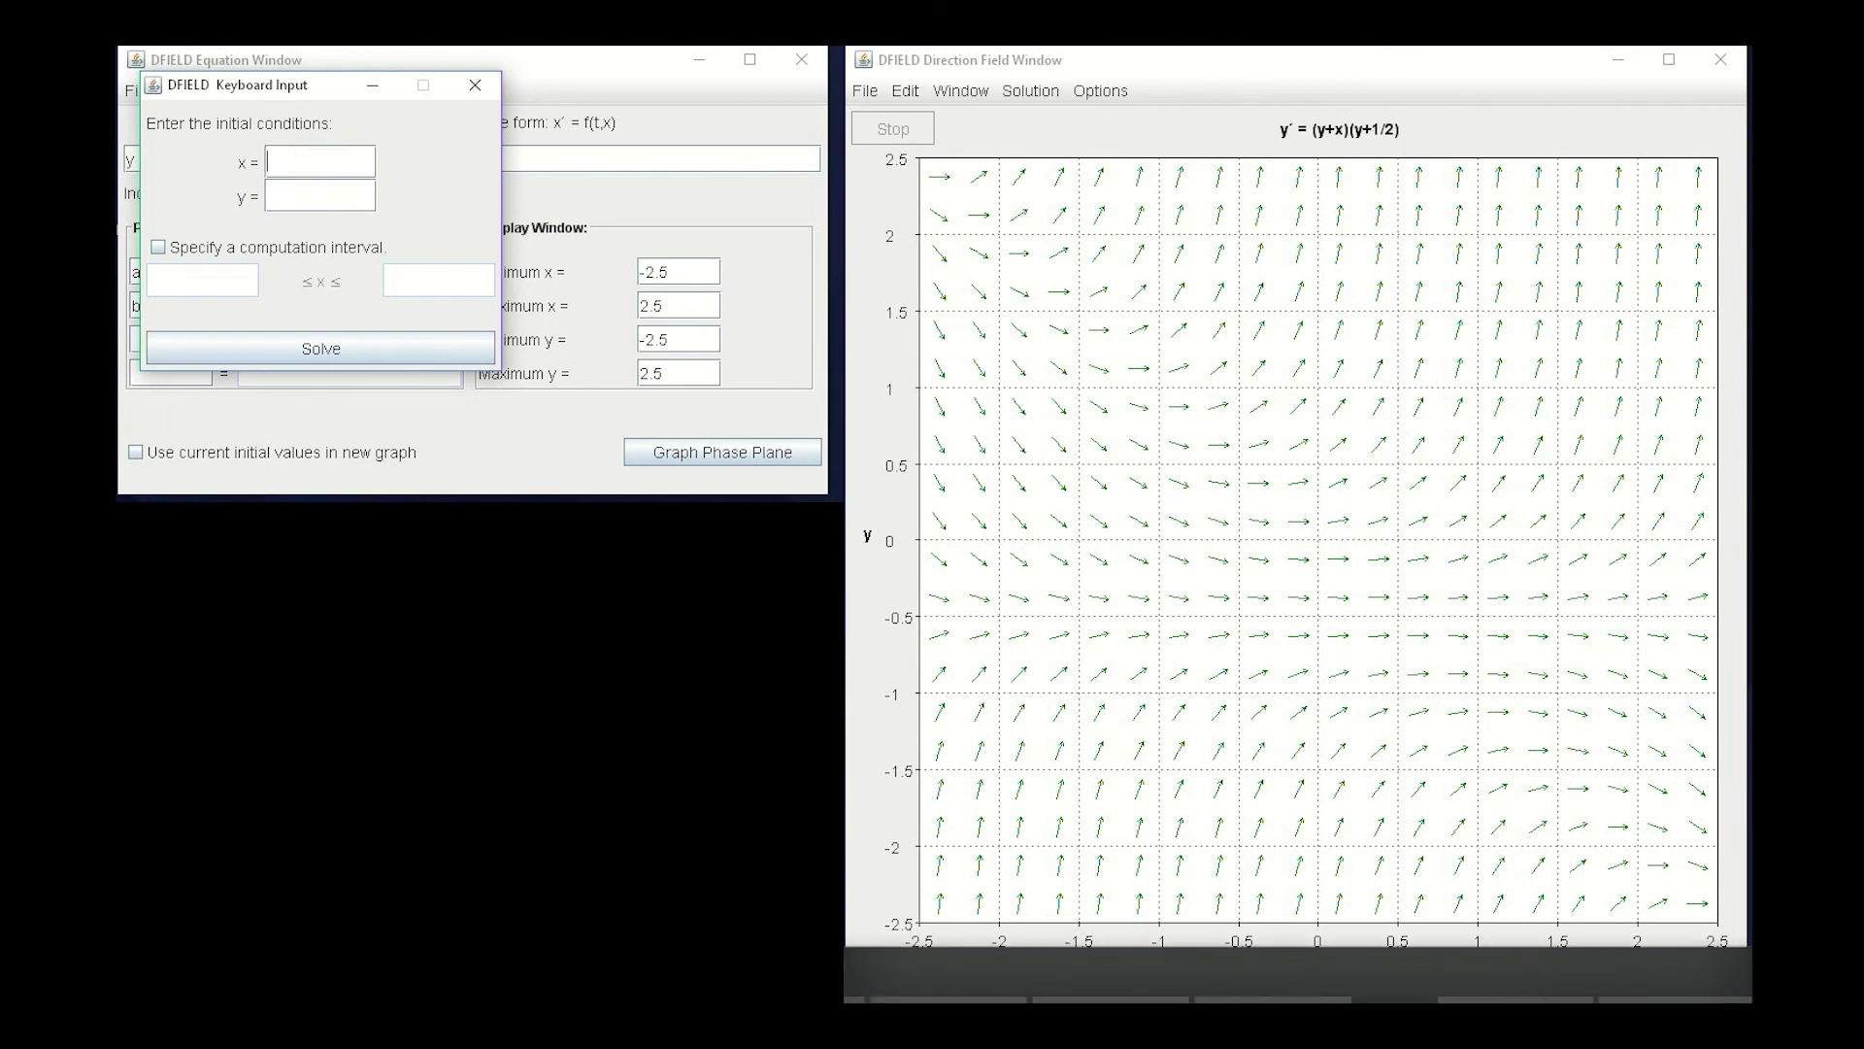
Step: Solve from x = 0, y = −1/2, then re-enter y as −0.5 and solve again
{"action": "type", "text": "0"}
{"action": "type", "text": "-1/2"}
{"action": "key", "text": "Return"}
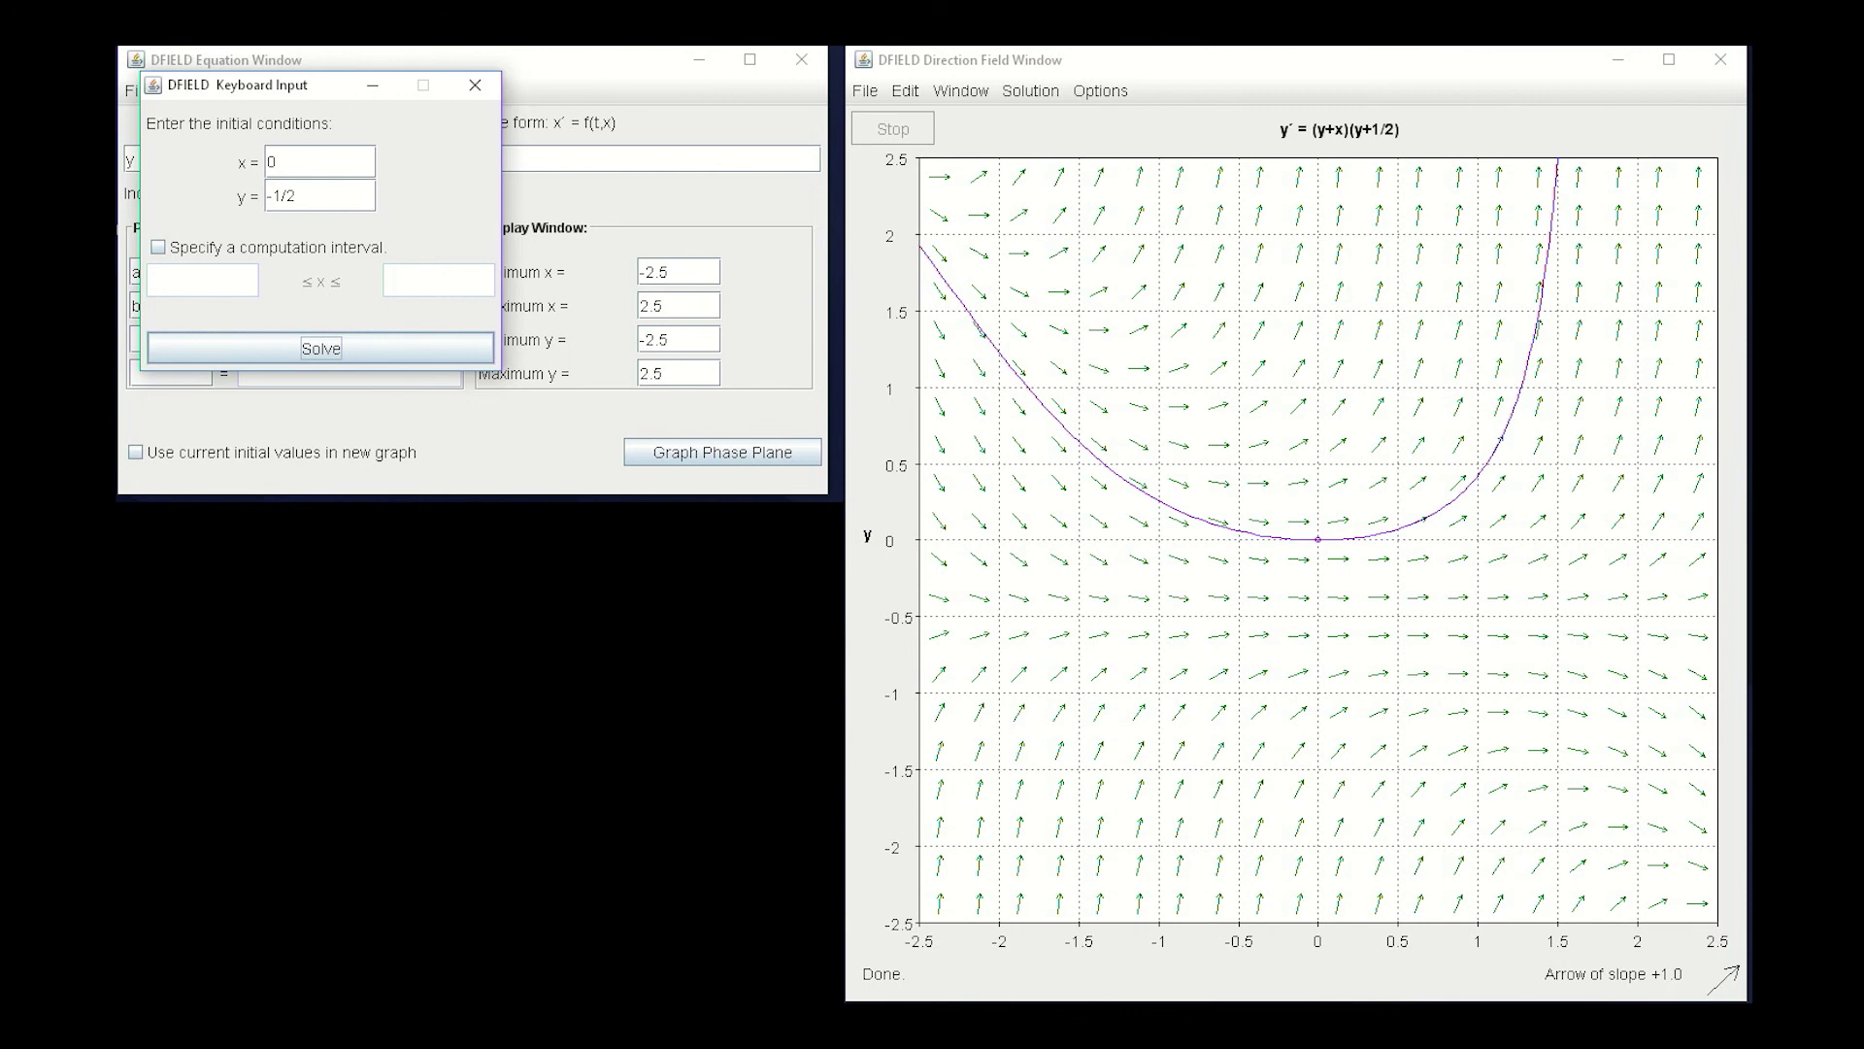
{"action": "left_click", "coordinate": [338, 196]}
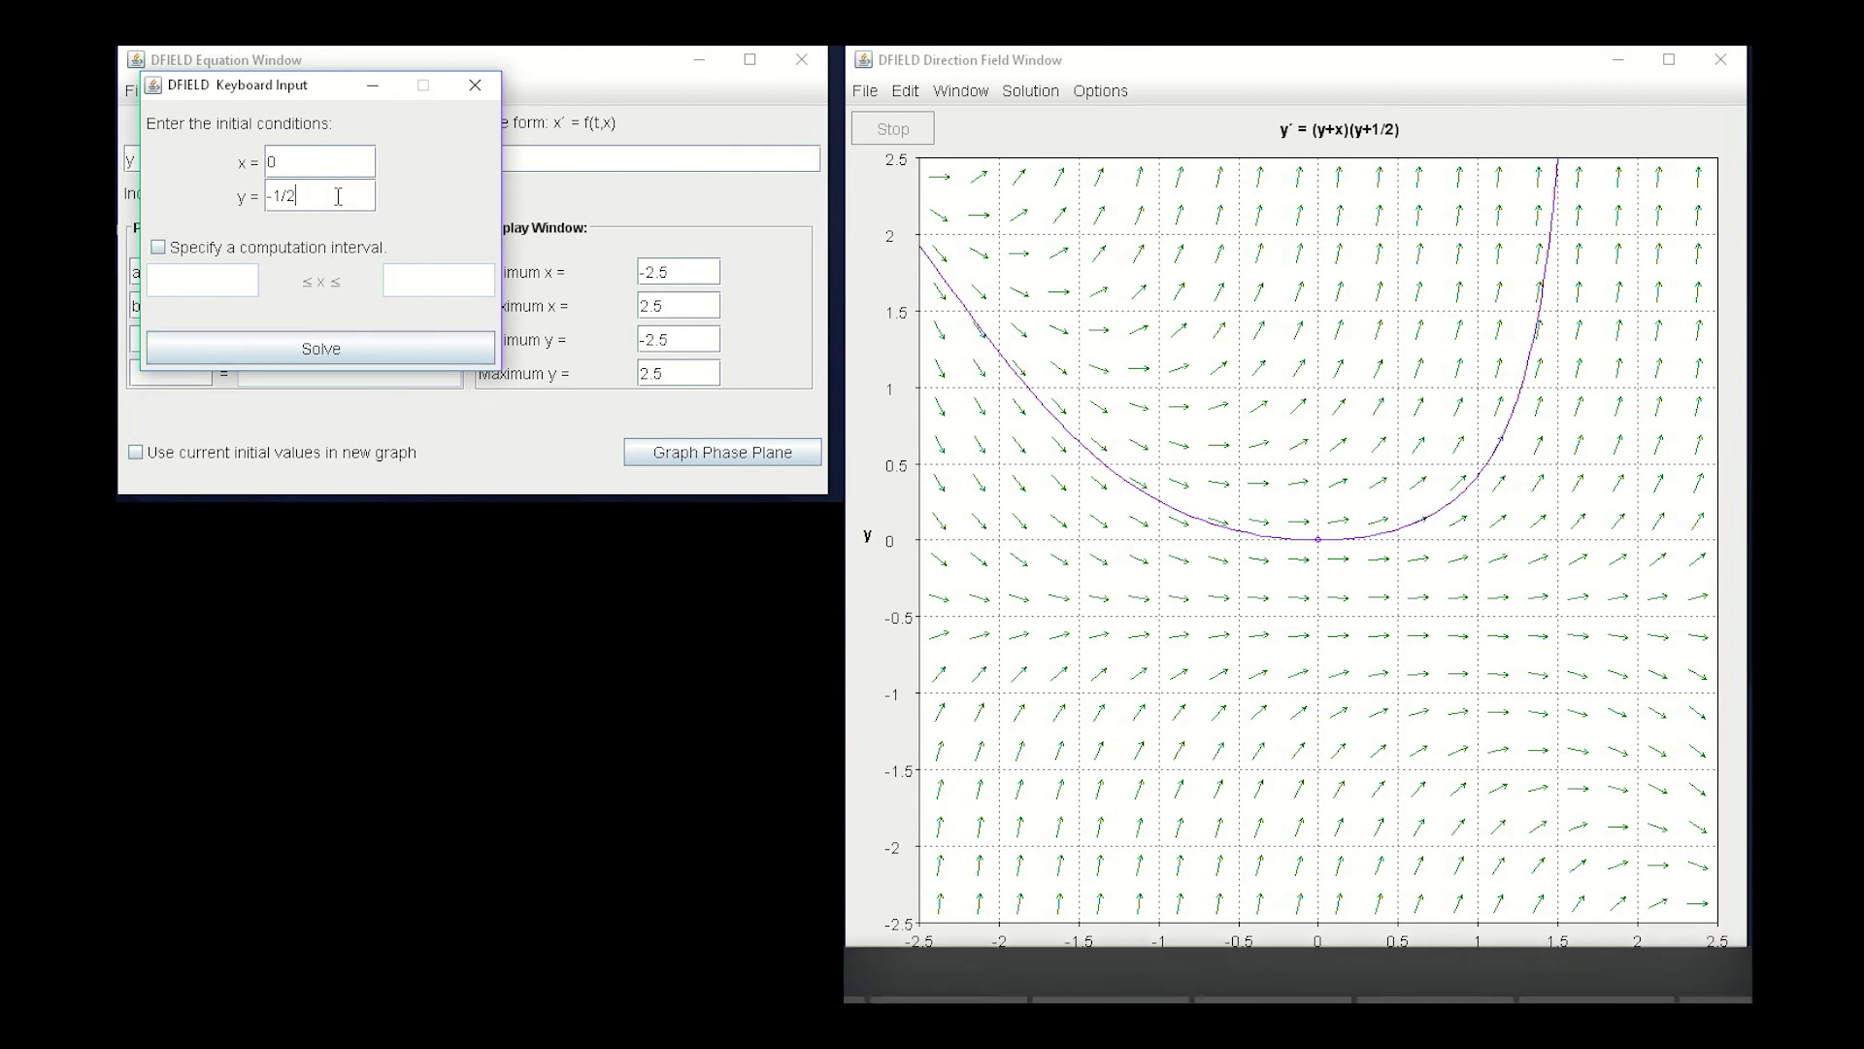
{"action": "key", "text": "BackSpace"}
{"action": "key", "text": "BackSpace"}
{"action": "key", "text": "BackSpace"}
{"action": "type", "text": "0.5"}
{"action": "key", "text": "Return"}
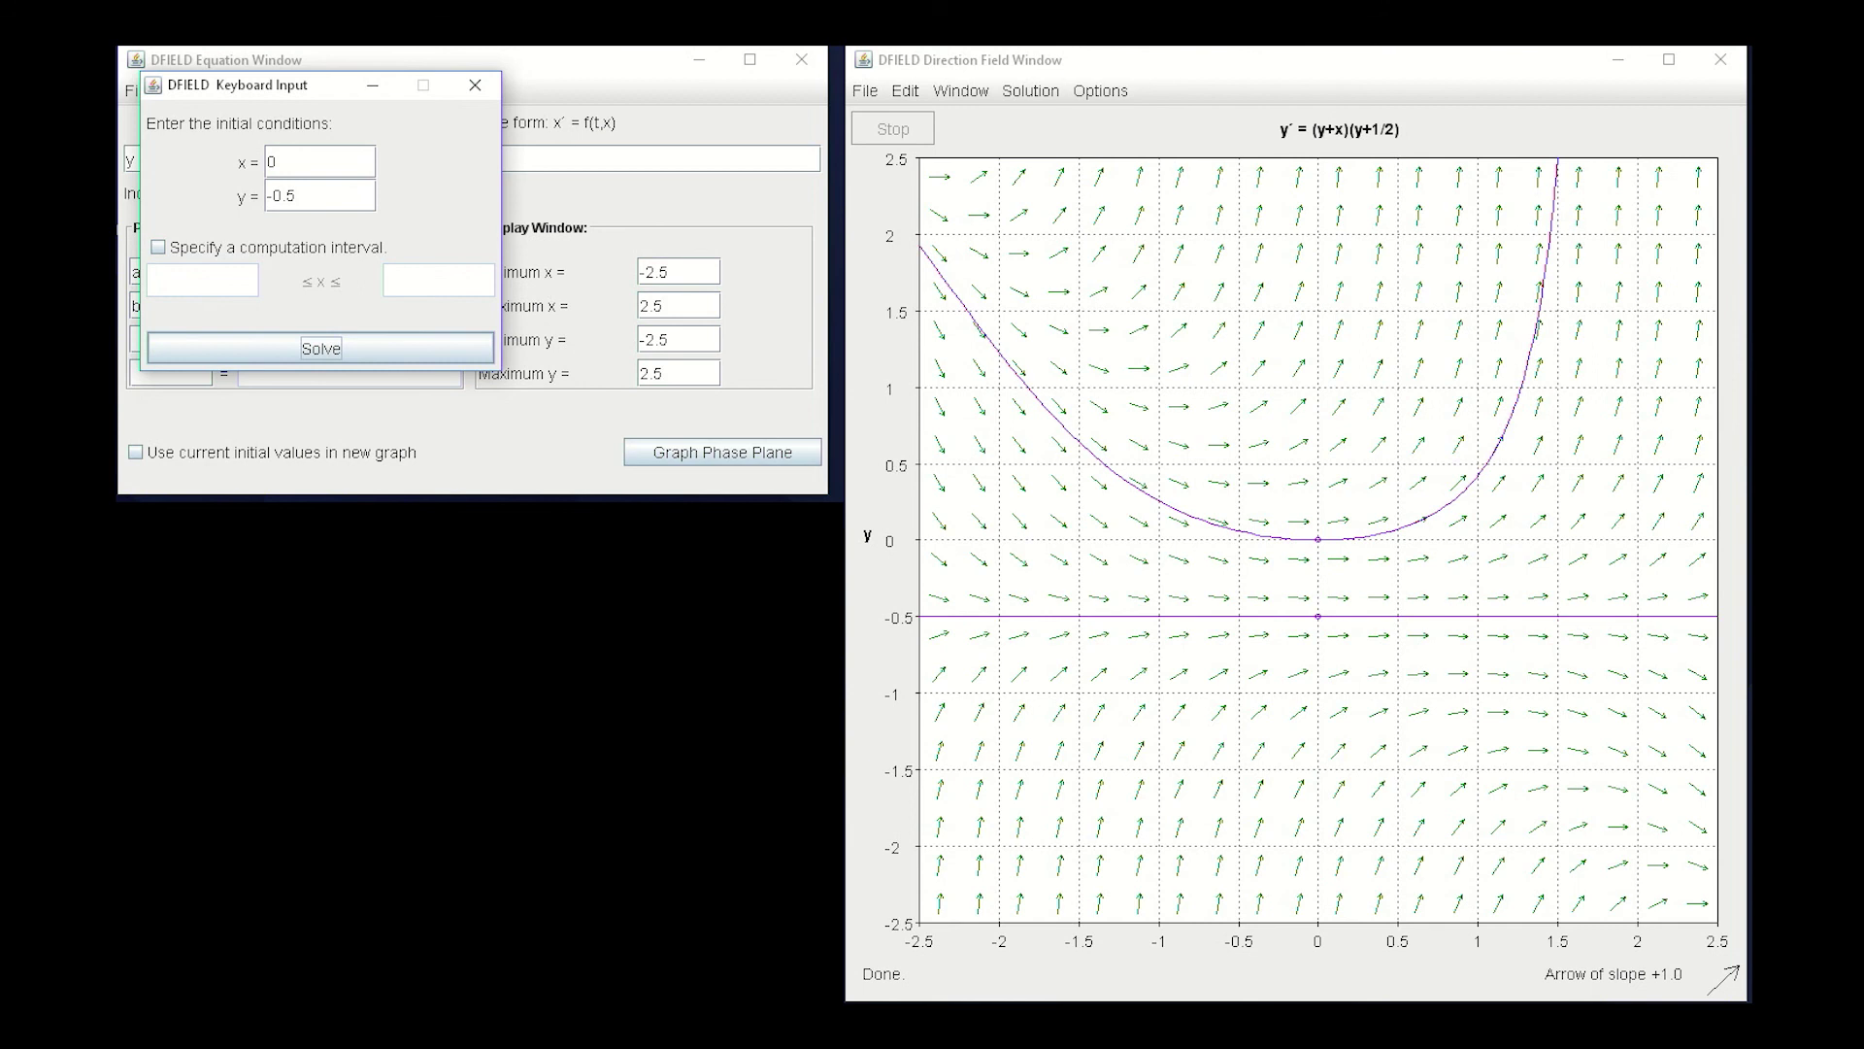
Step: Plot solution curves starting near (0, −1), (0, −2) and twice near (0, 2)
{"action": "left_click", "coordinate": [1327, 700]}
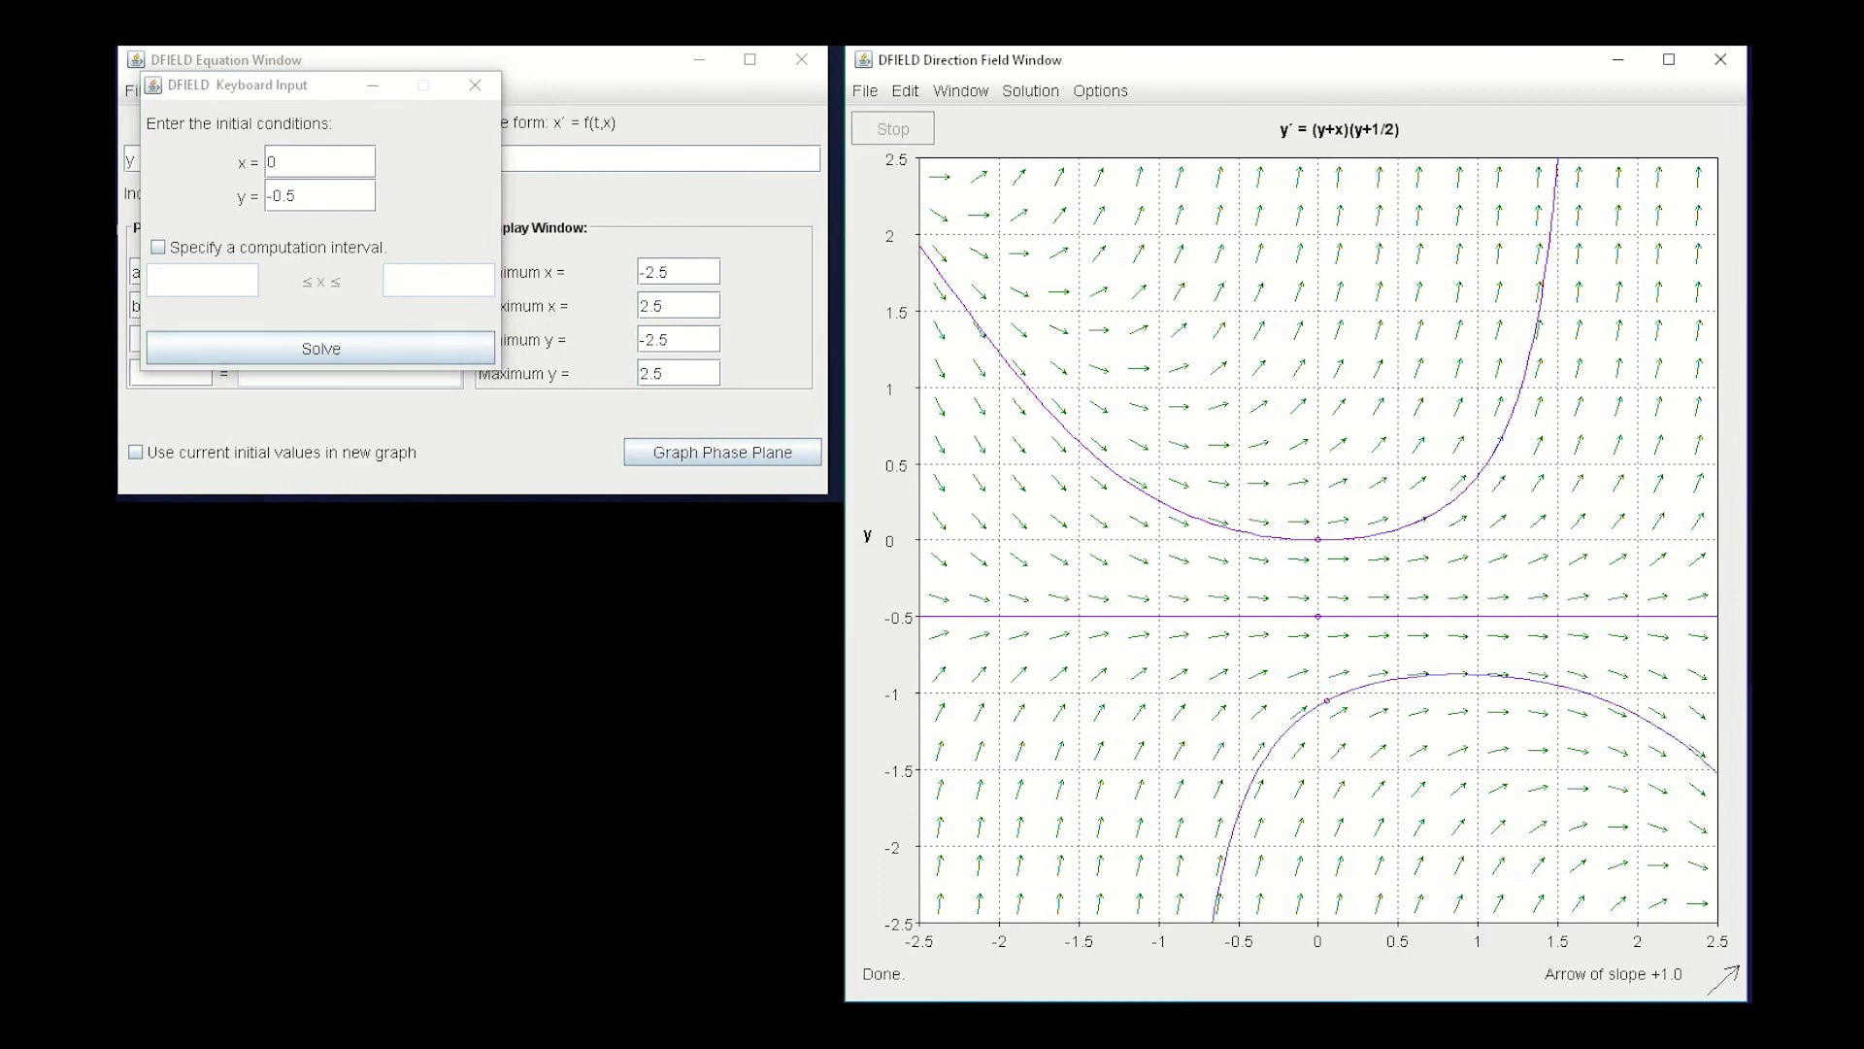
{"action": "left_click", "coordinate": [1318, 845]}
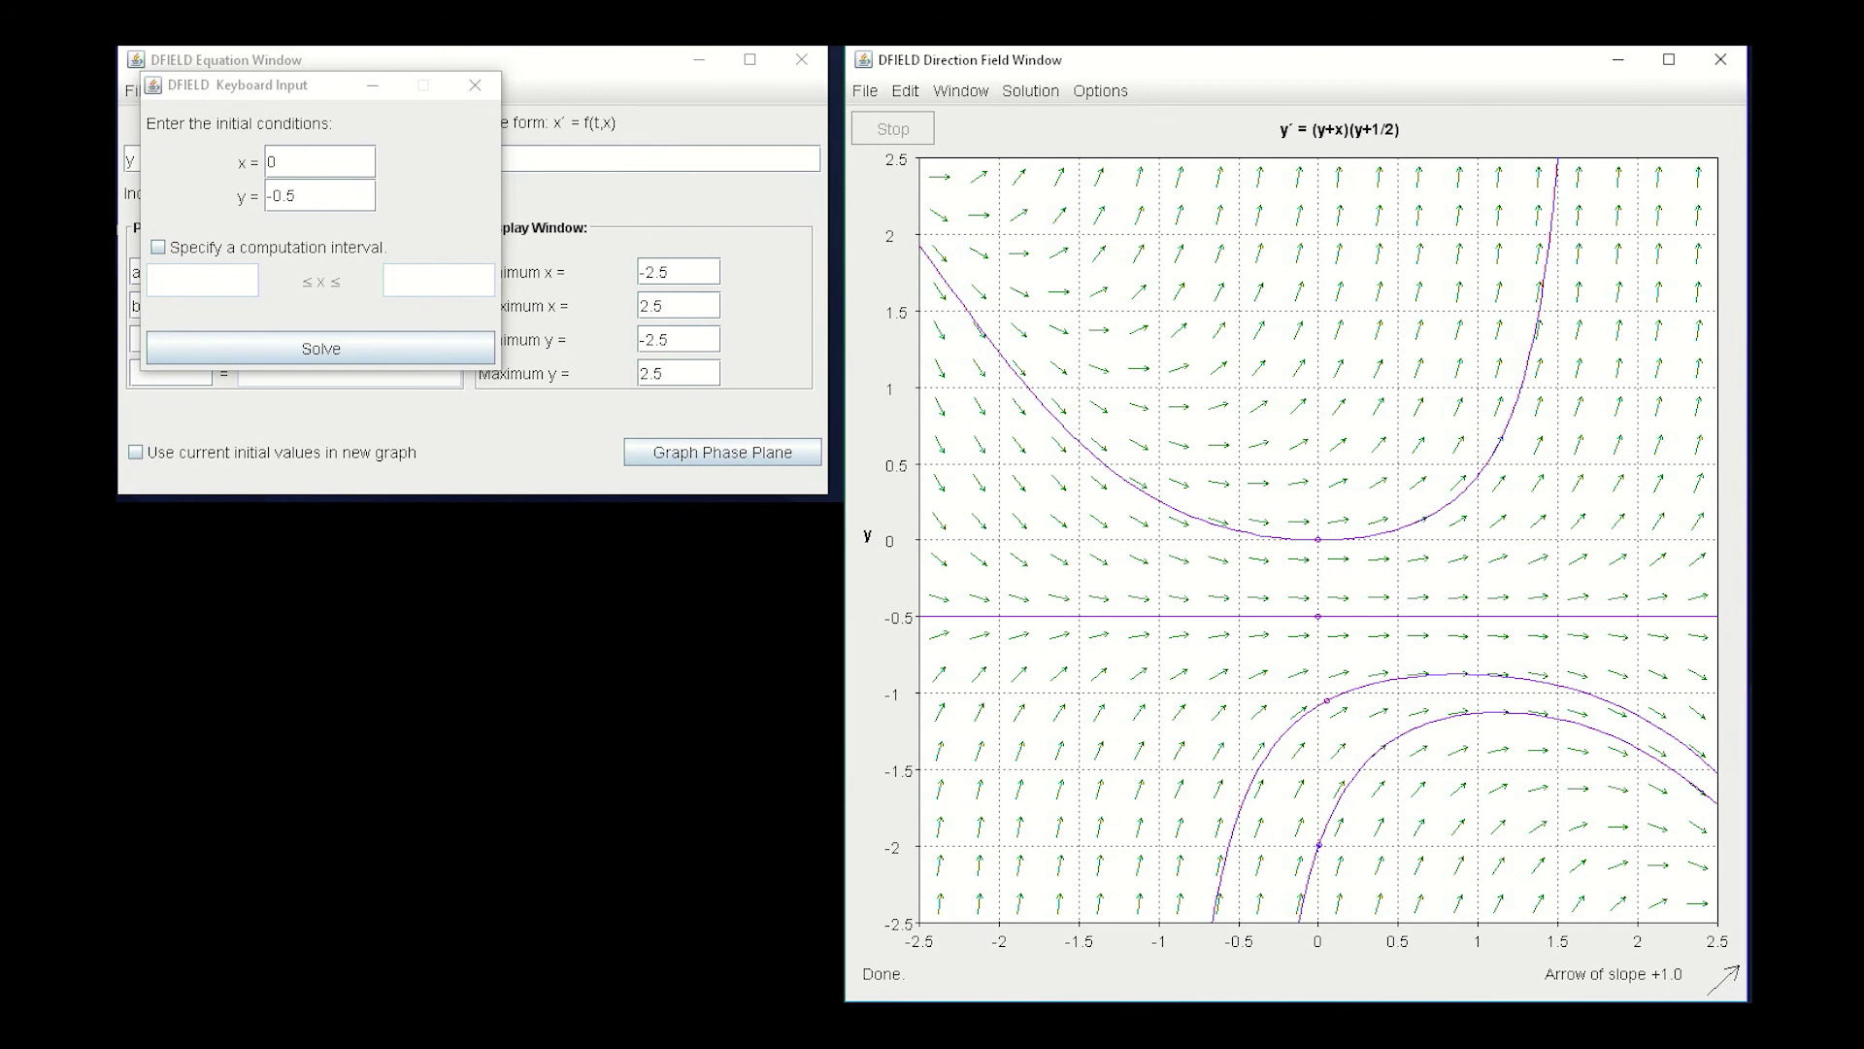
{"action": "left_click", "coordinate": [1311, 233]}
{"action": "left_click", "coordinate": [1321, 236]}
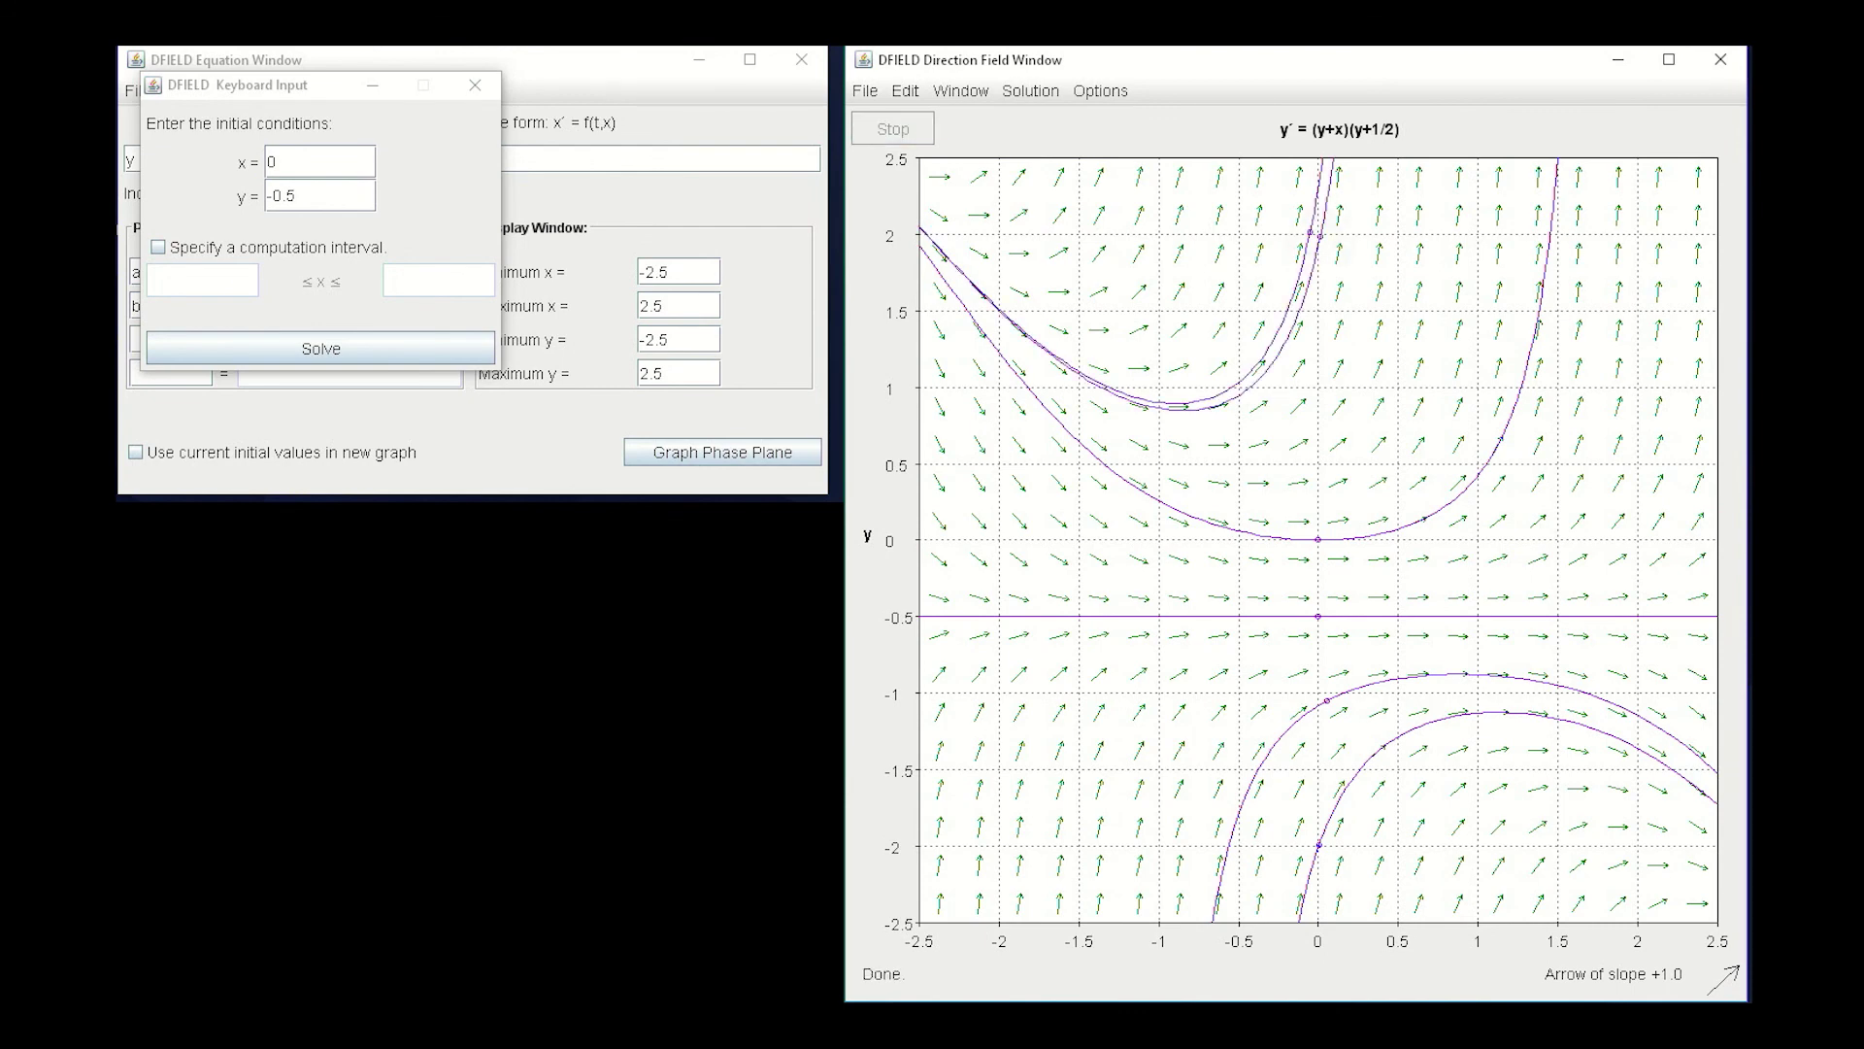